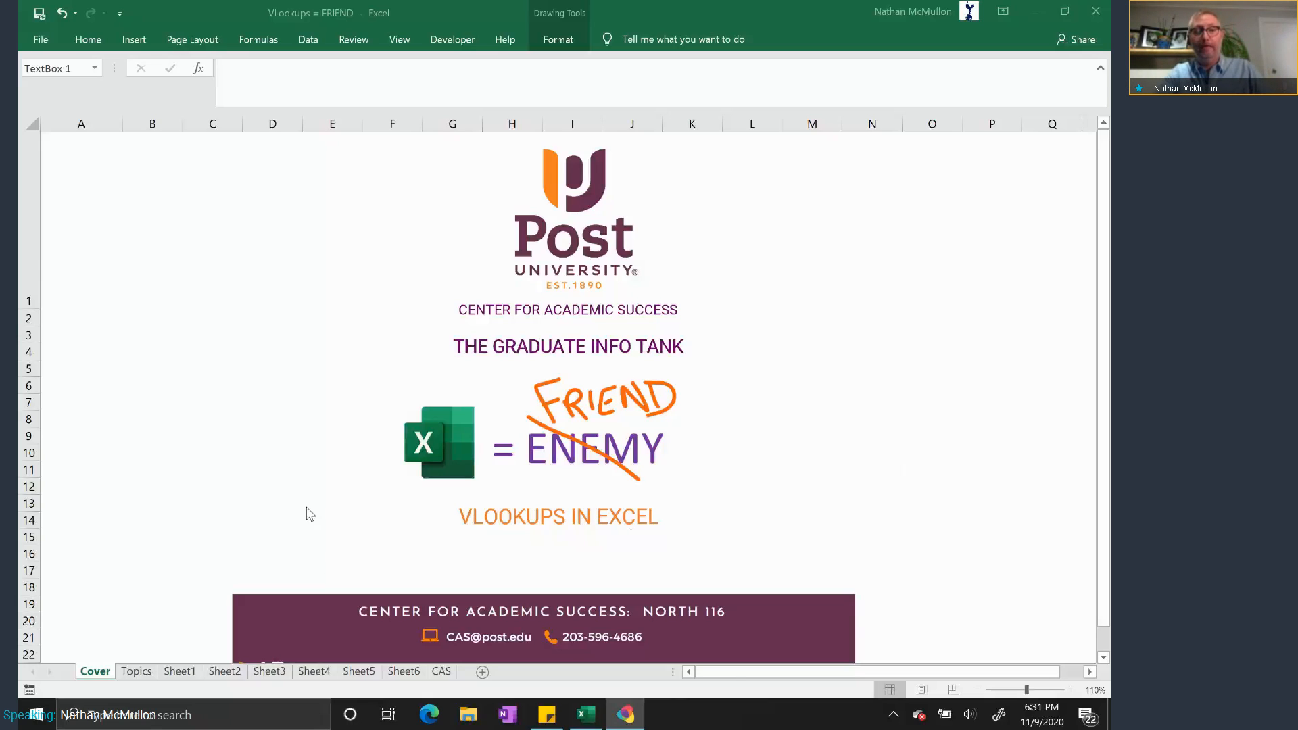
- Review the Topics sheet and the reasons for using a VLOOKUP on Sheet1
left_click(125, 674)
left_click(132, 672)
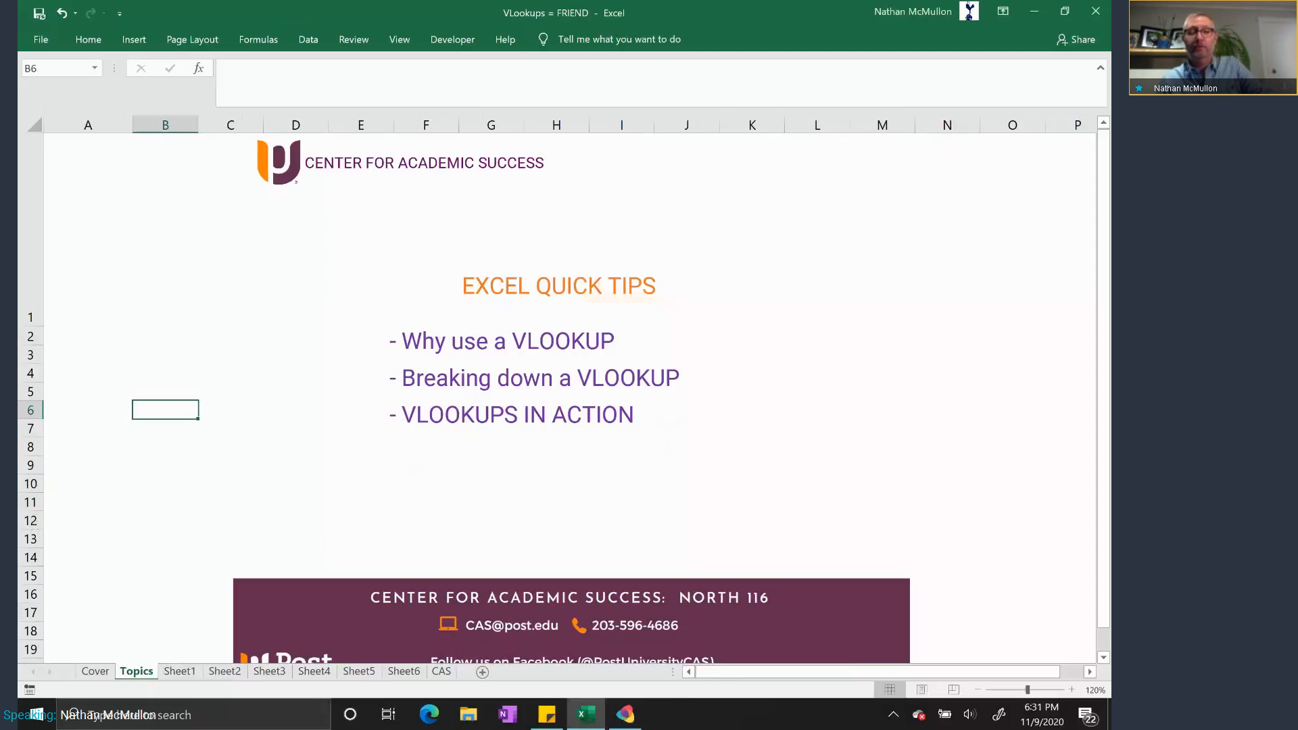
left_click(179, 672)
left_click(257, 597)
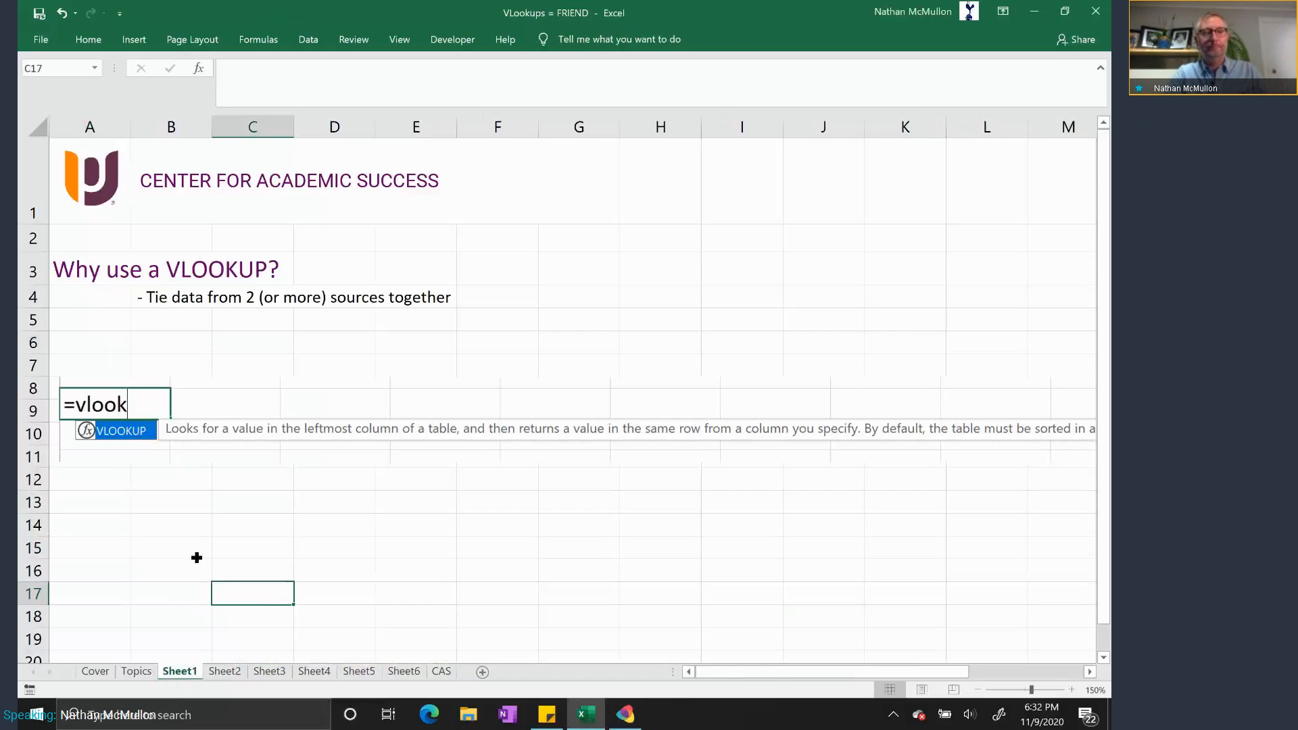
- Go through the VLOOKUP breakdown on Sheet2, from the what, where and which questions to the TRUE and FALSE match options
left_click(225, 671)
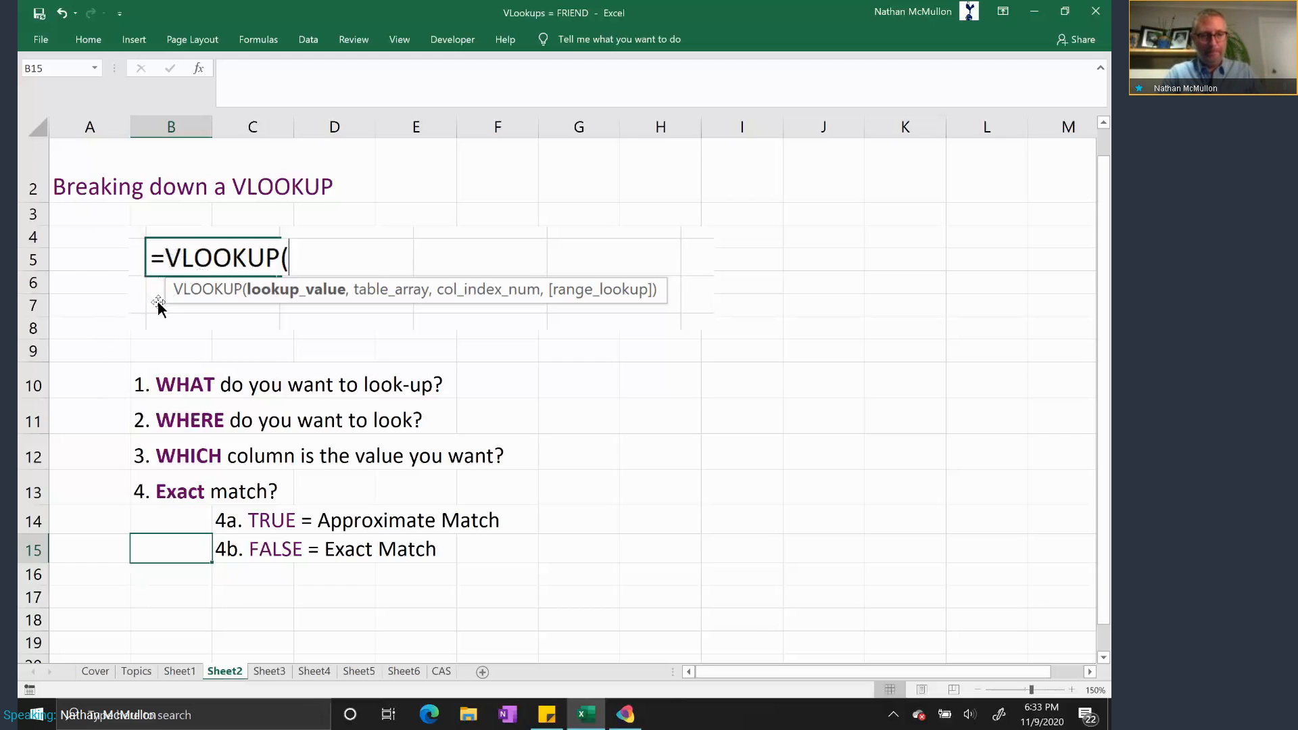
left_click(108, 389)
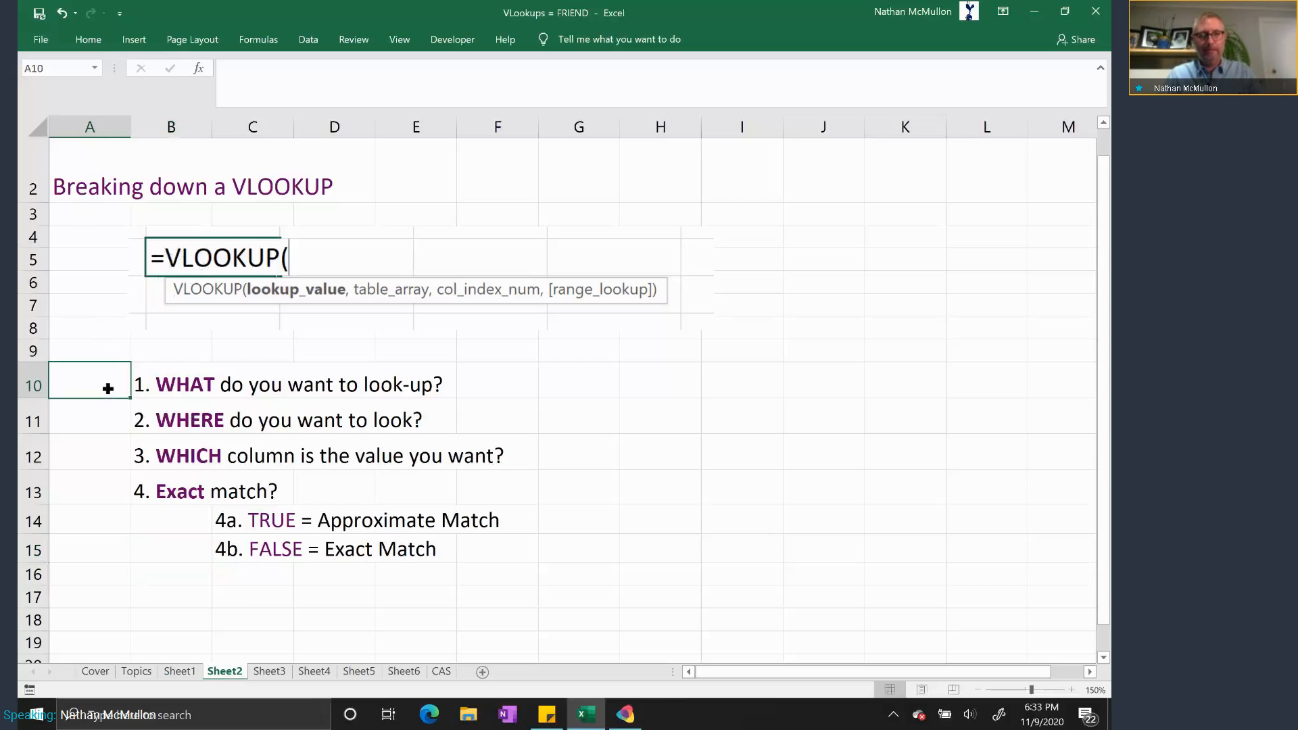
left_click(91, 419)
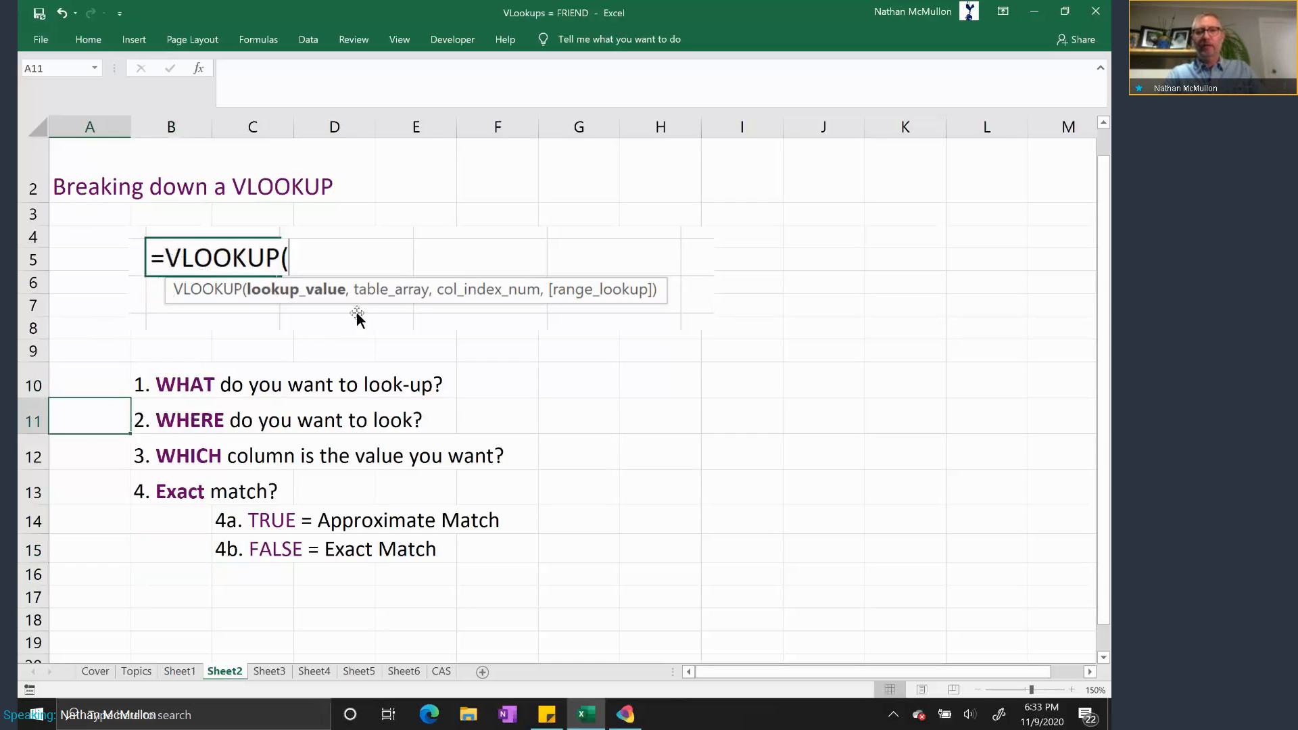
left_click(86, 449)
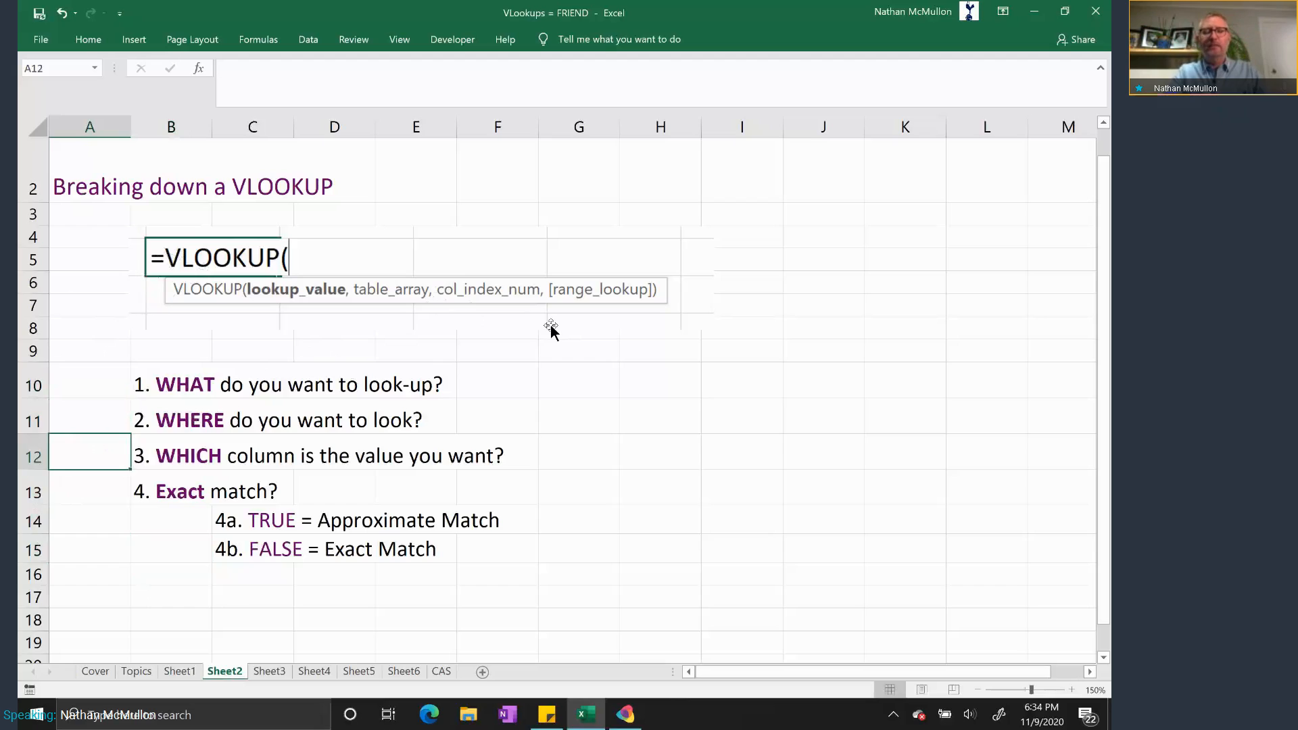
key("Down")
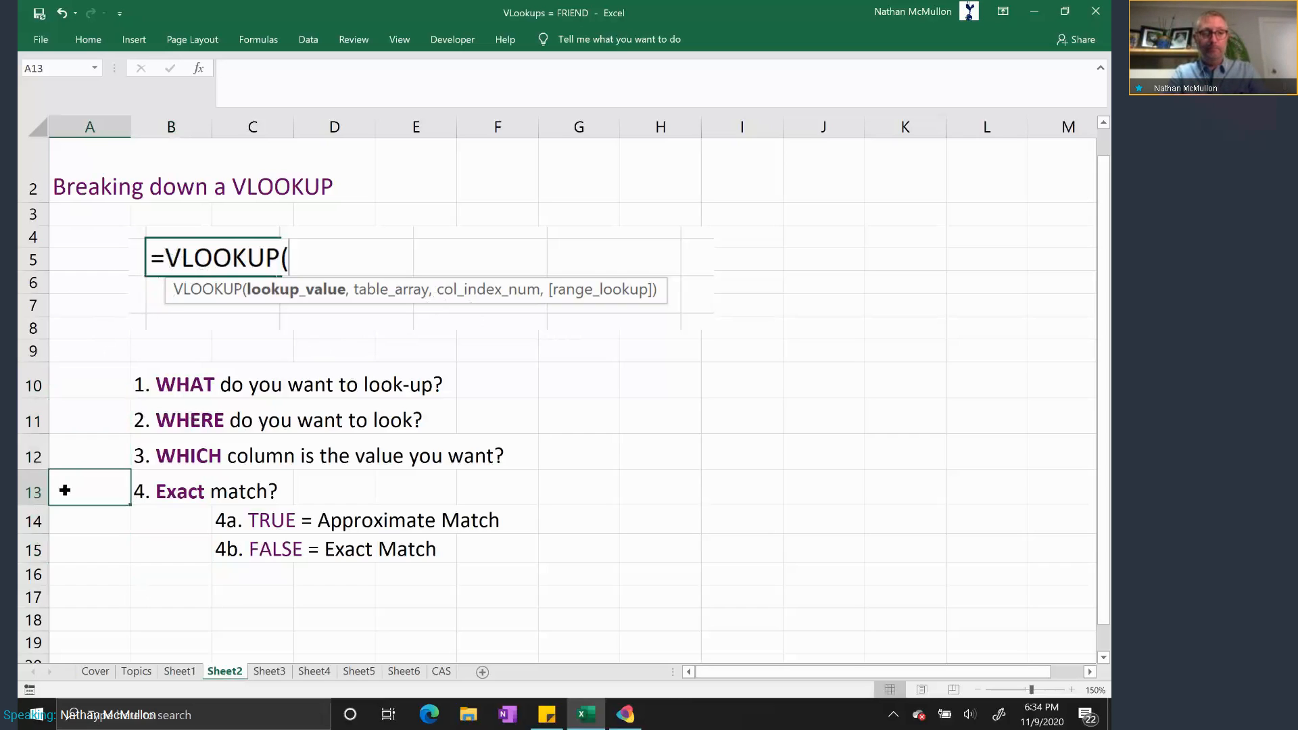
key("Down")
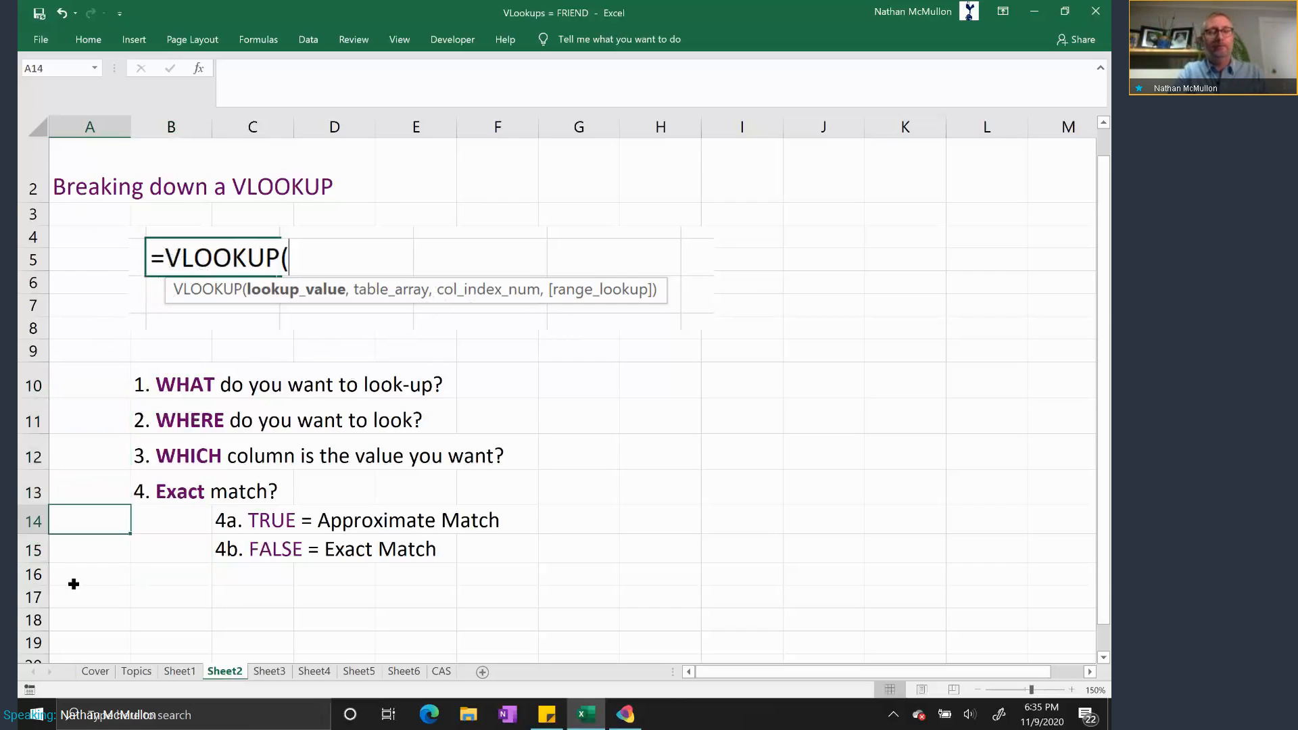
key("Down")
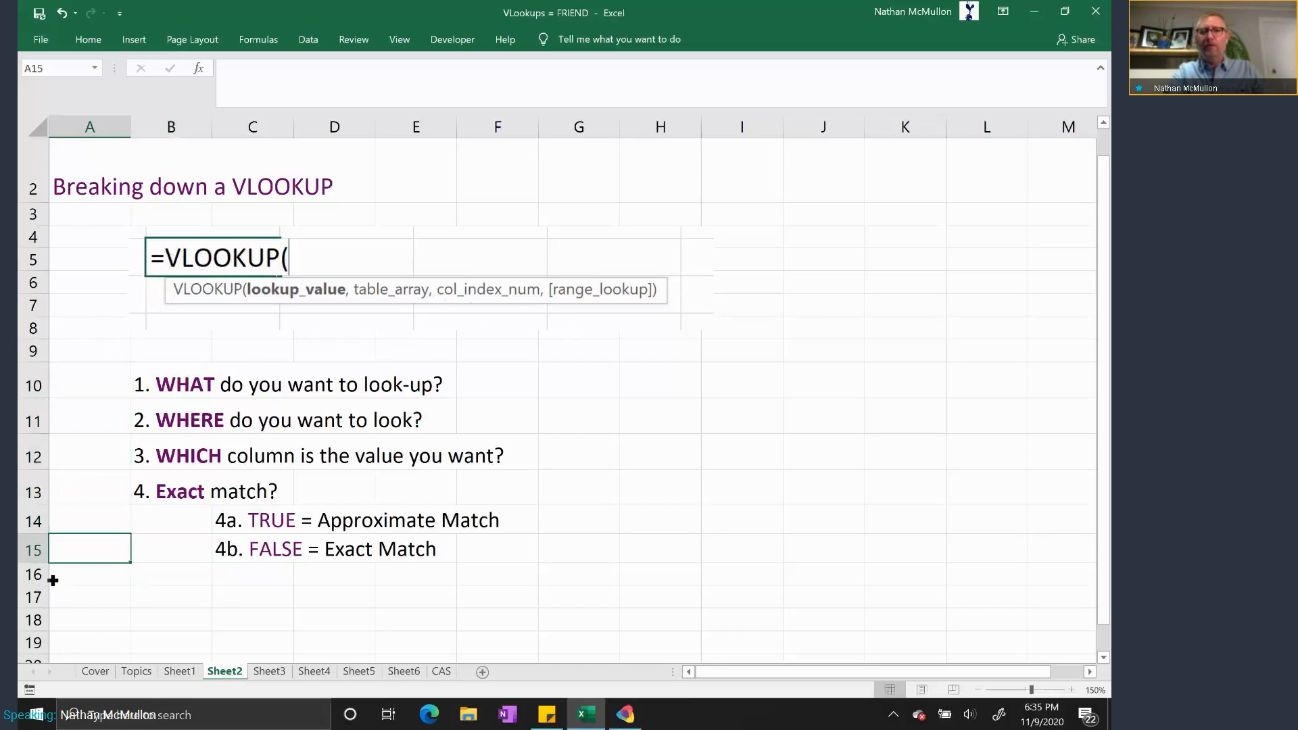
key("Right")
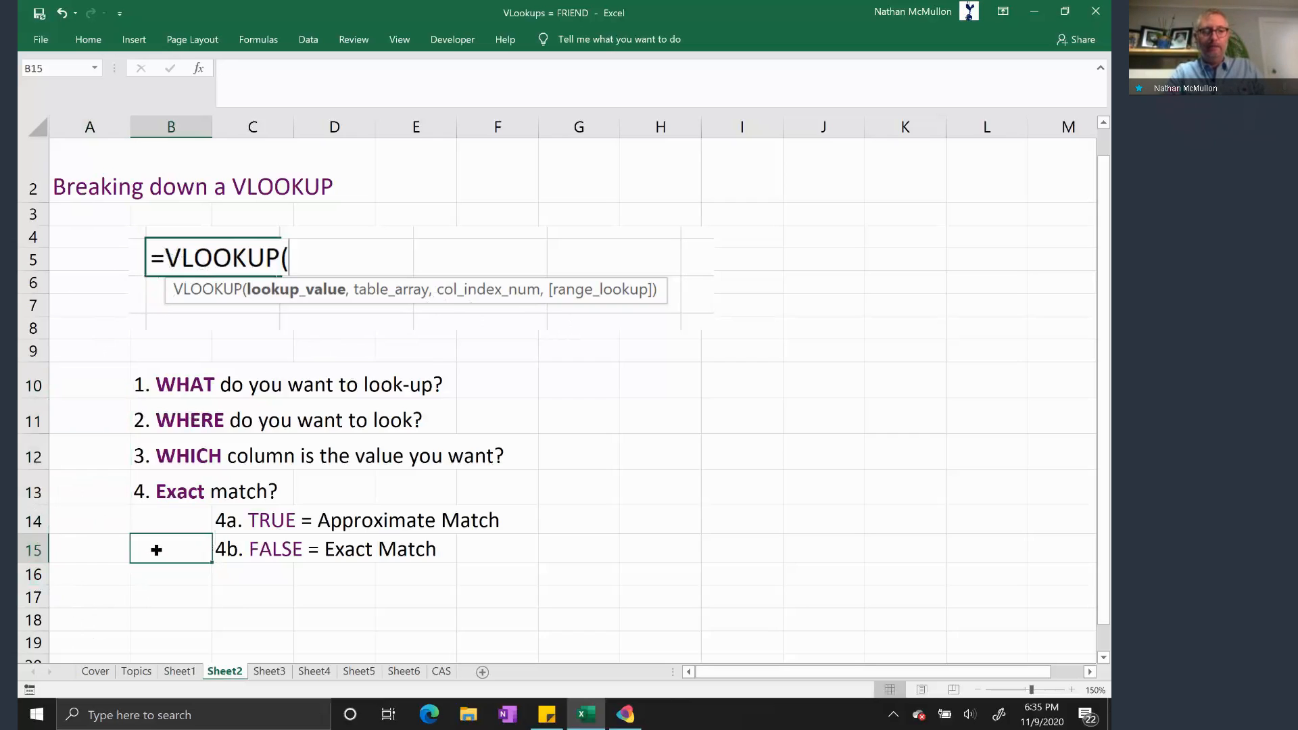
- Examine the student, course and professor tables on Sheet3 through Sheet6, and return to the VLOOKUP breakdown on Sheet2
left_click(268, 673)
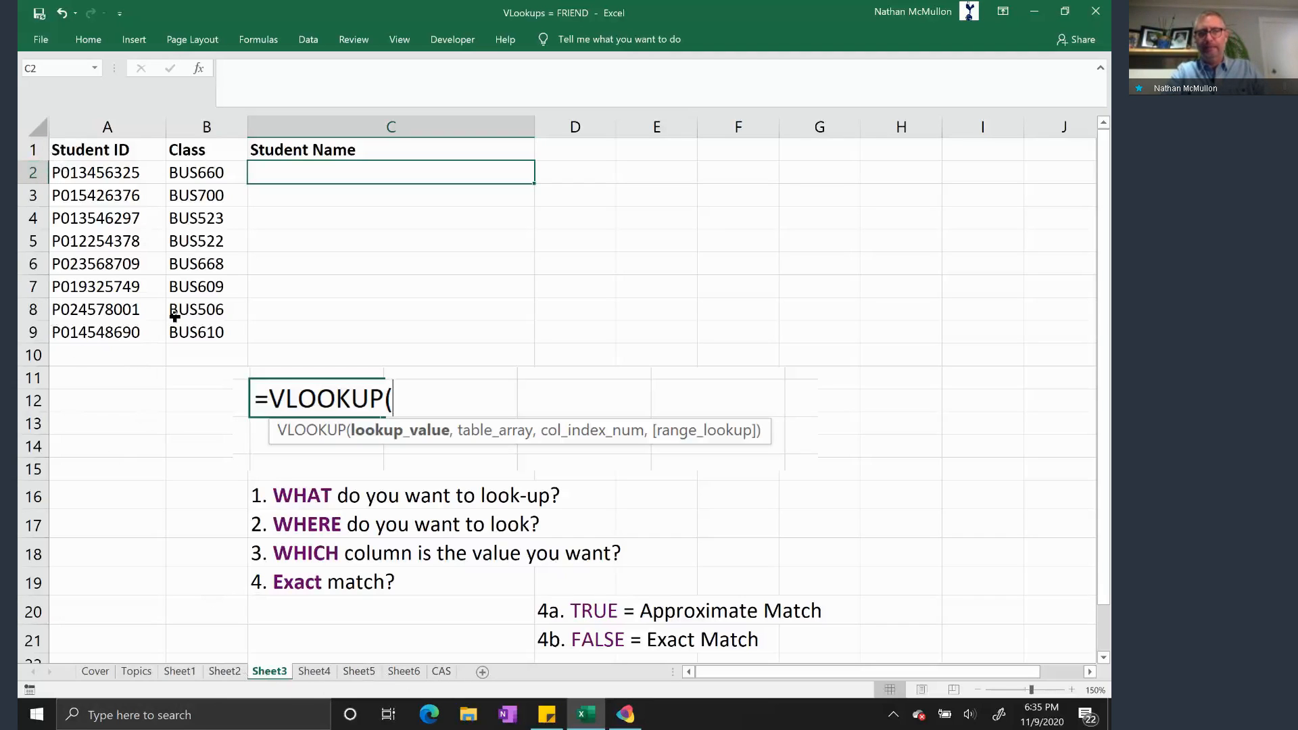
left_click(314, 672)
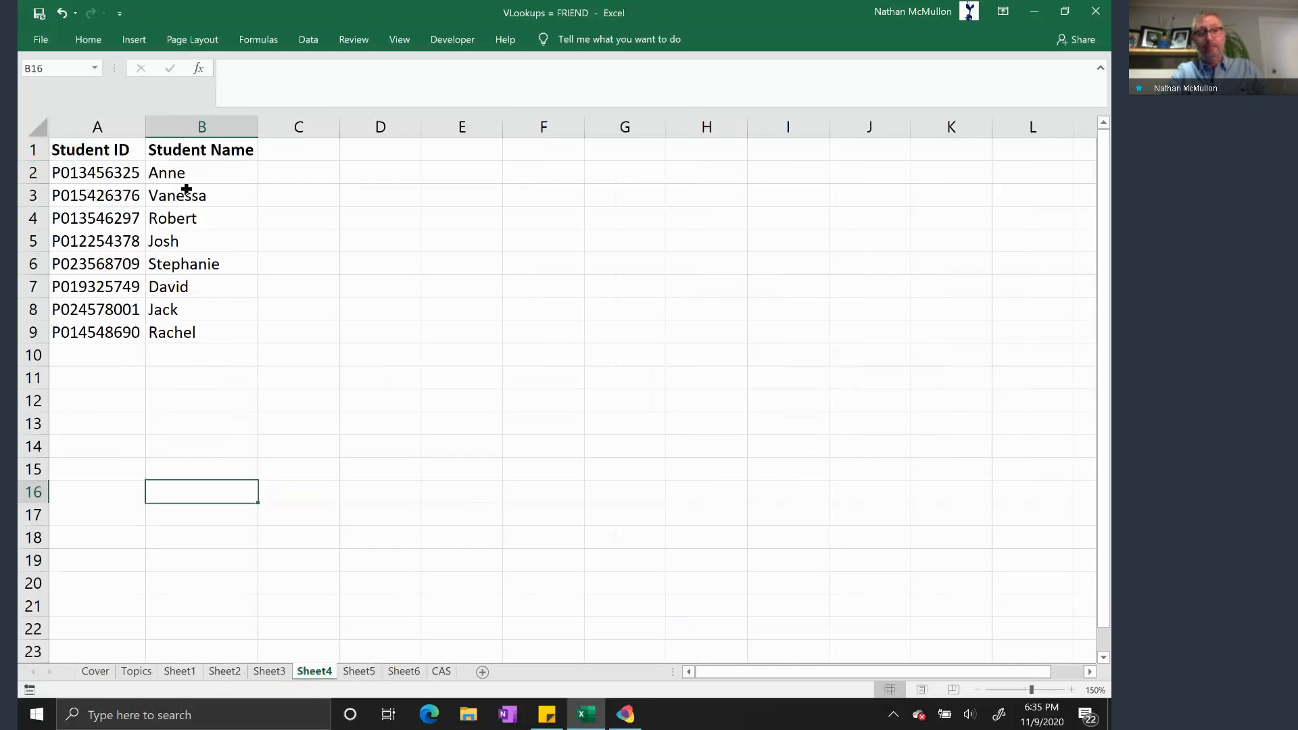
left_click(353, 680)
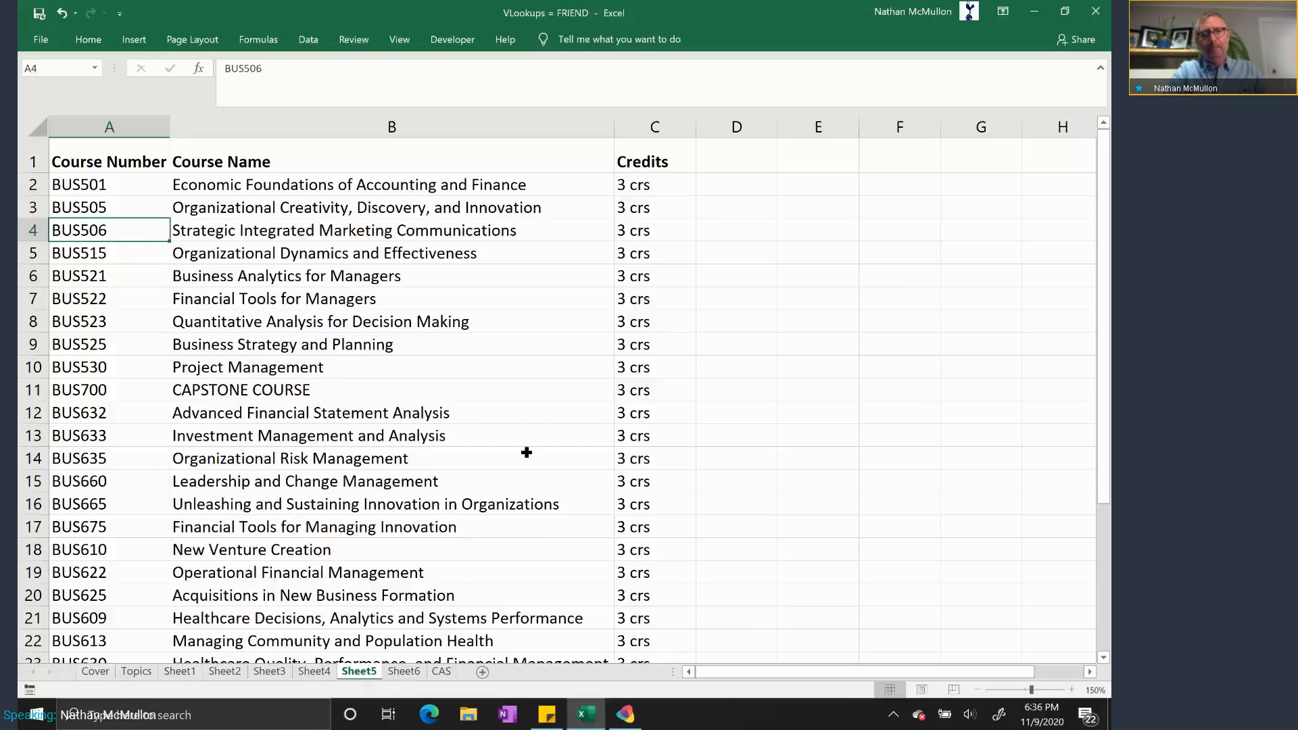
left_click(403, 672)
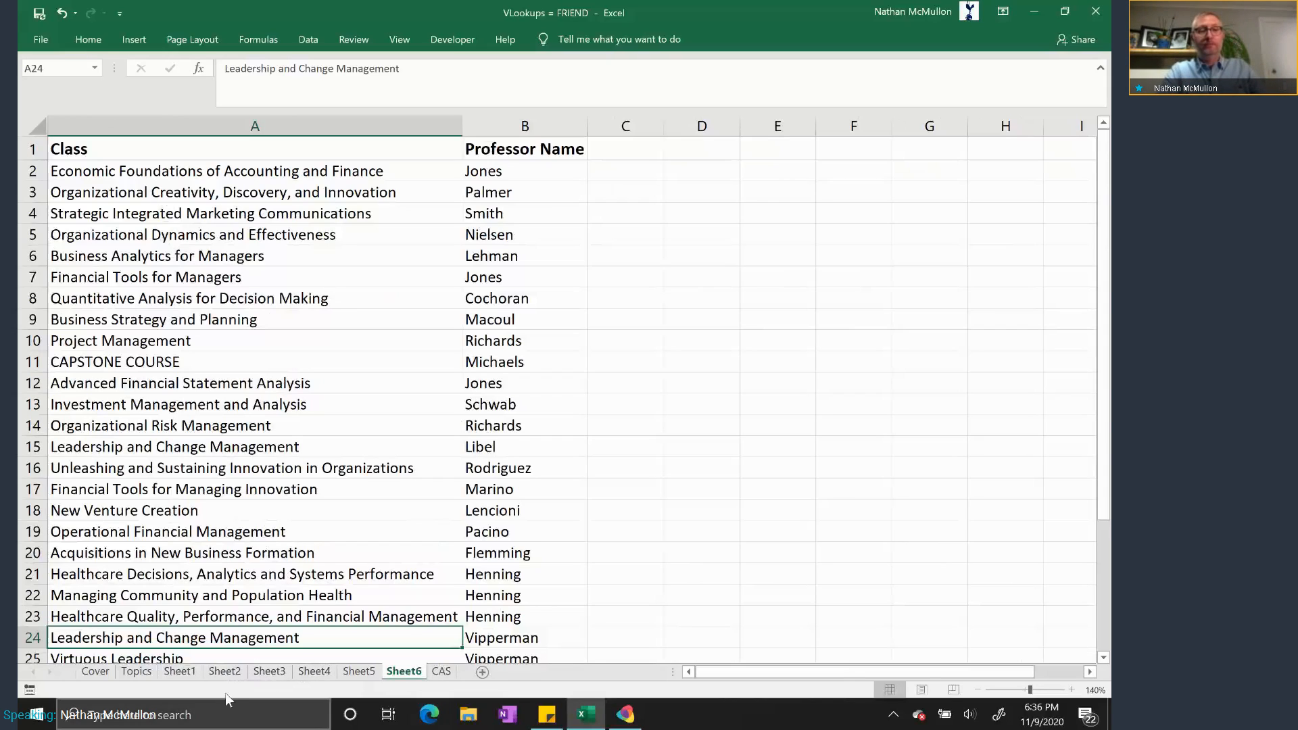
left_click(224, 671)
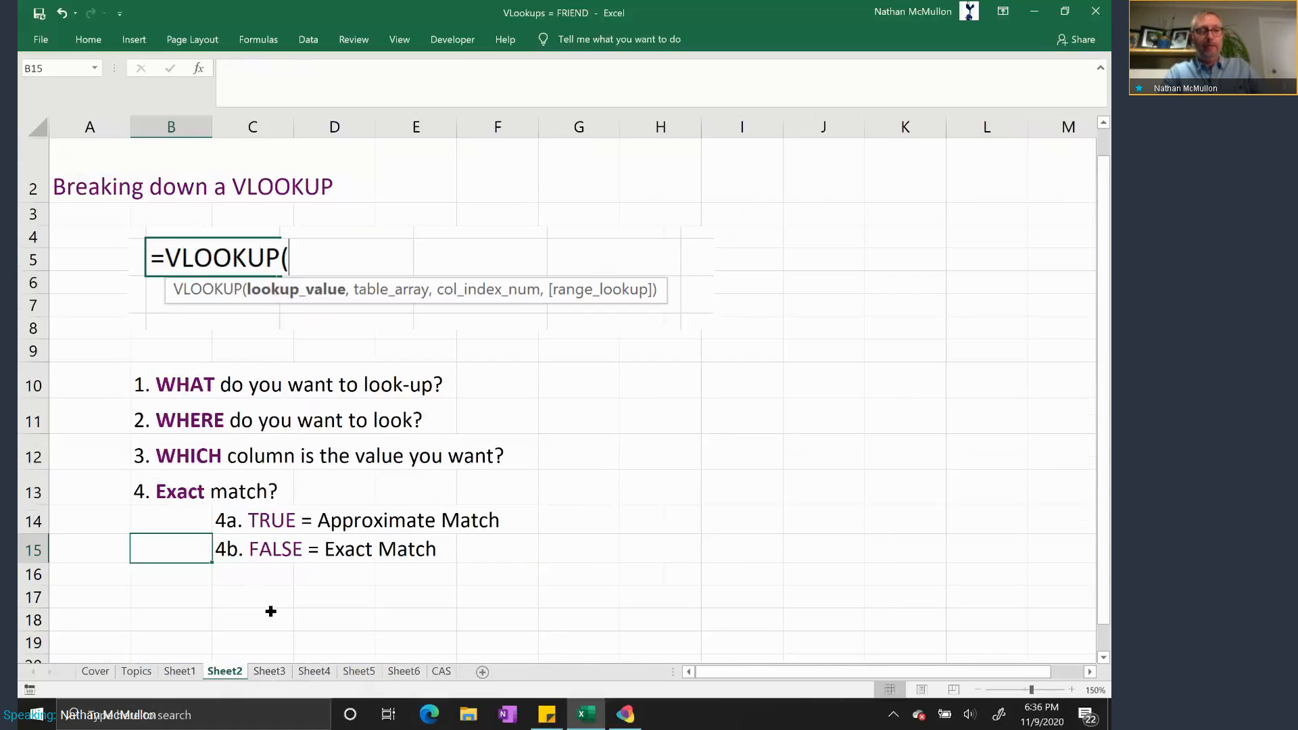
- Start a VLOOKUP formula in cell C2 of Sheet3 with the student ID in A2 as the lookup value
left_click(269, 671)
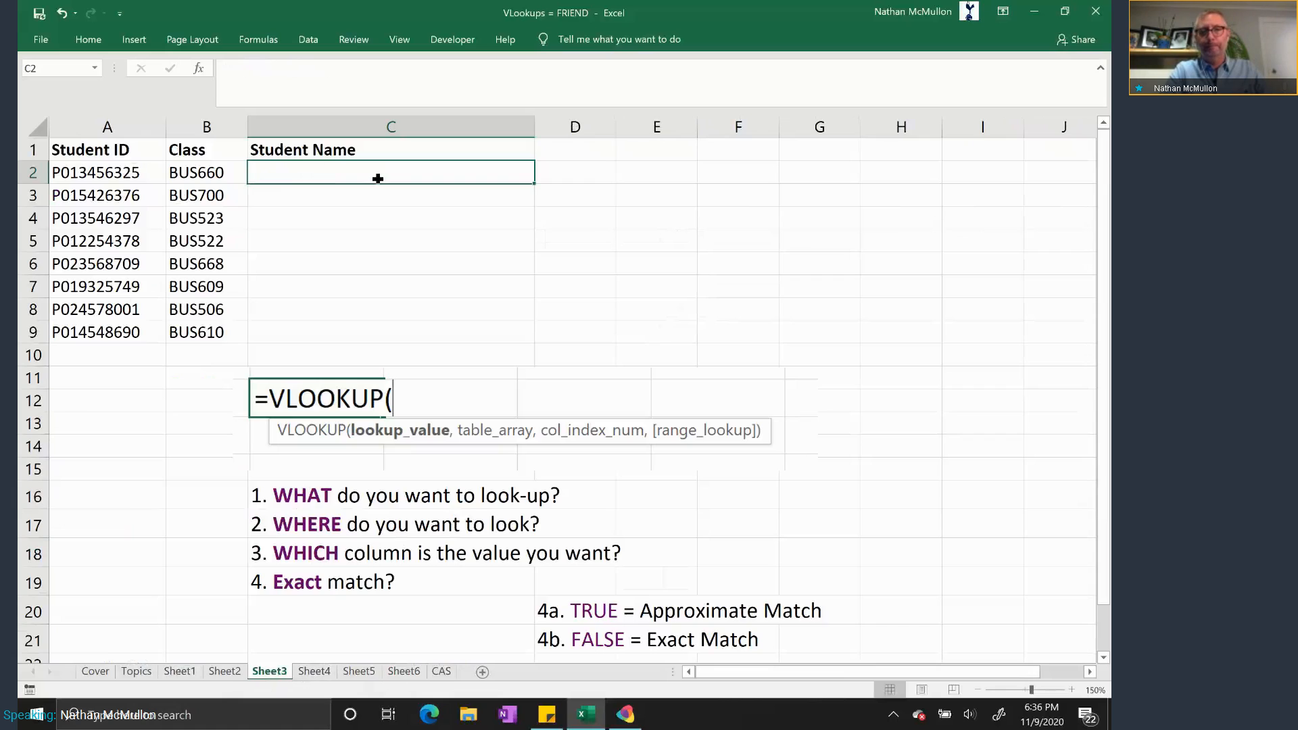
left_click(76, 173)
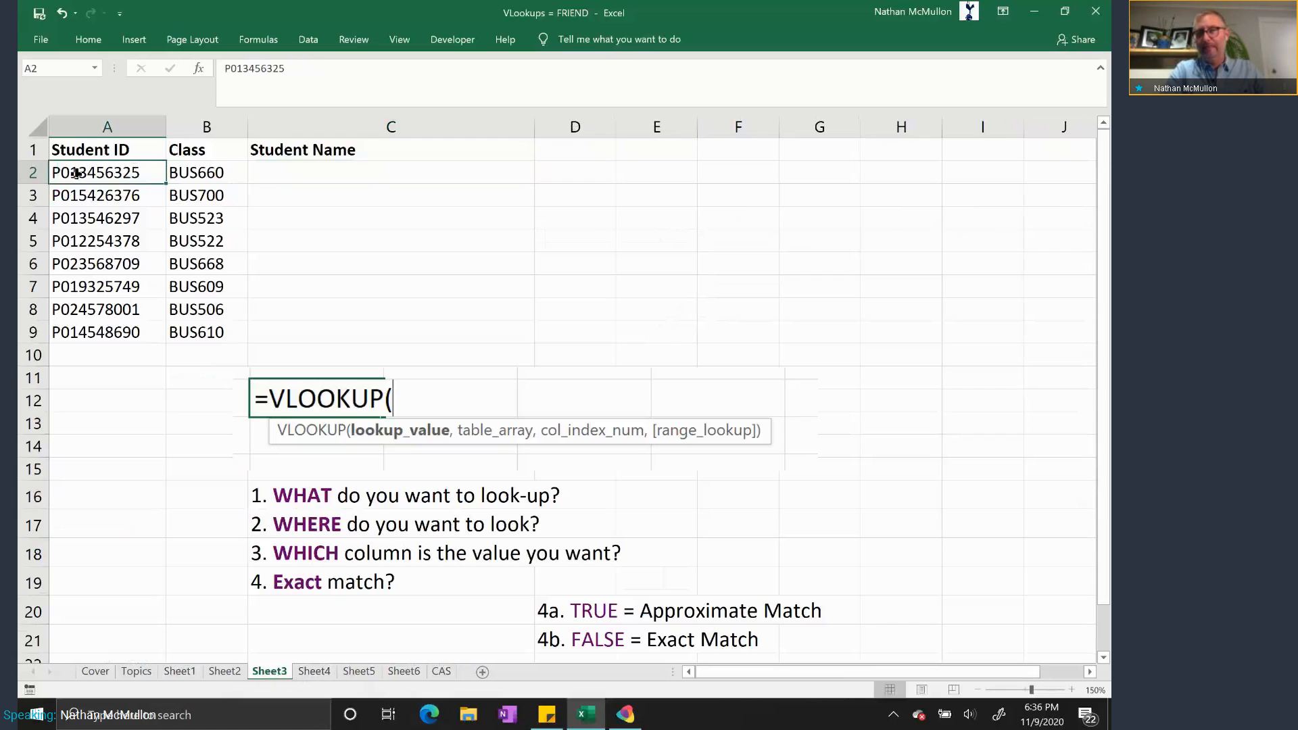
left_click(259, 175)
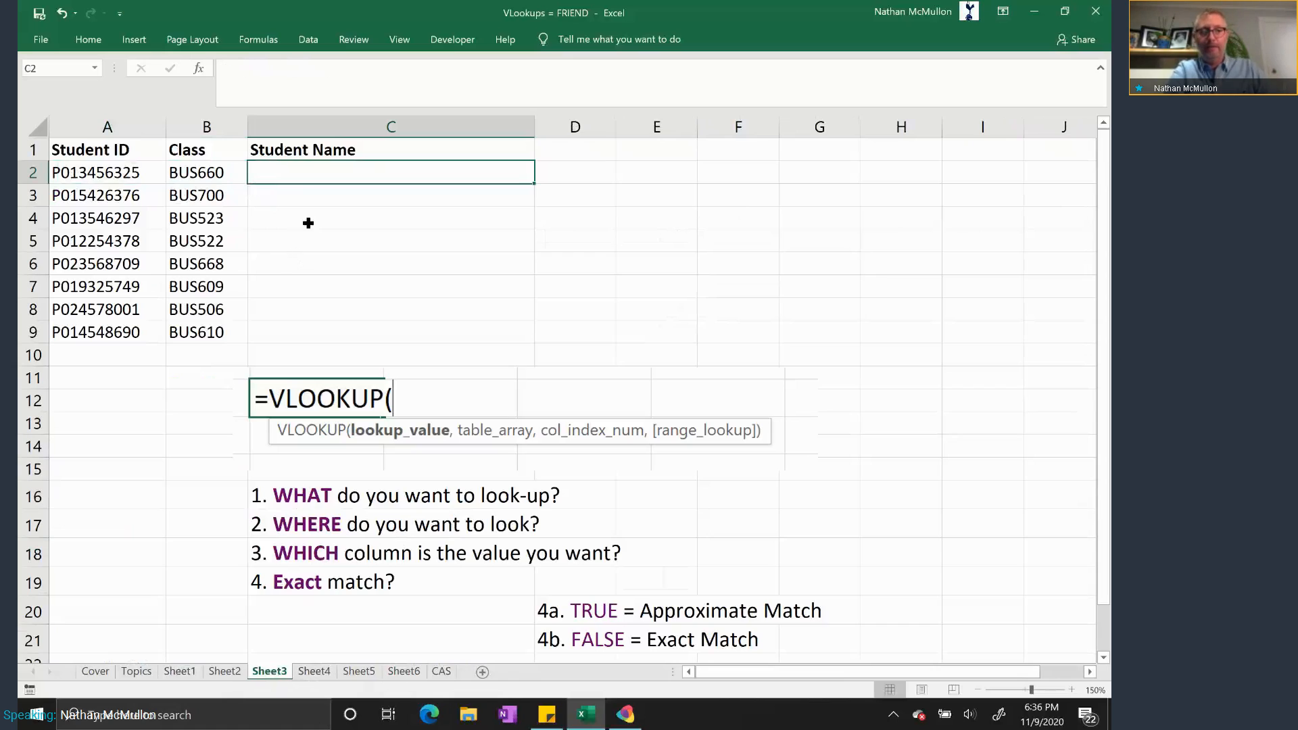
type("=")
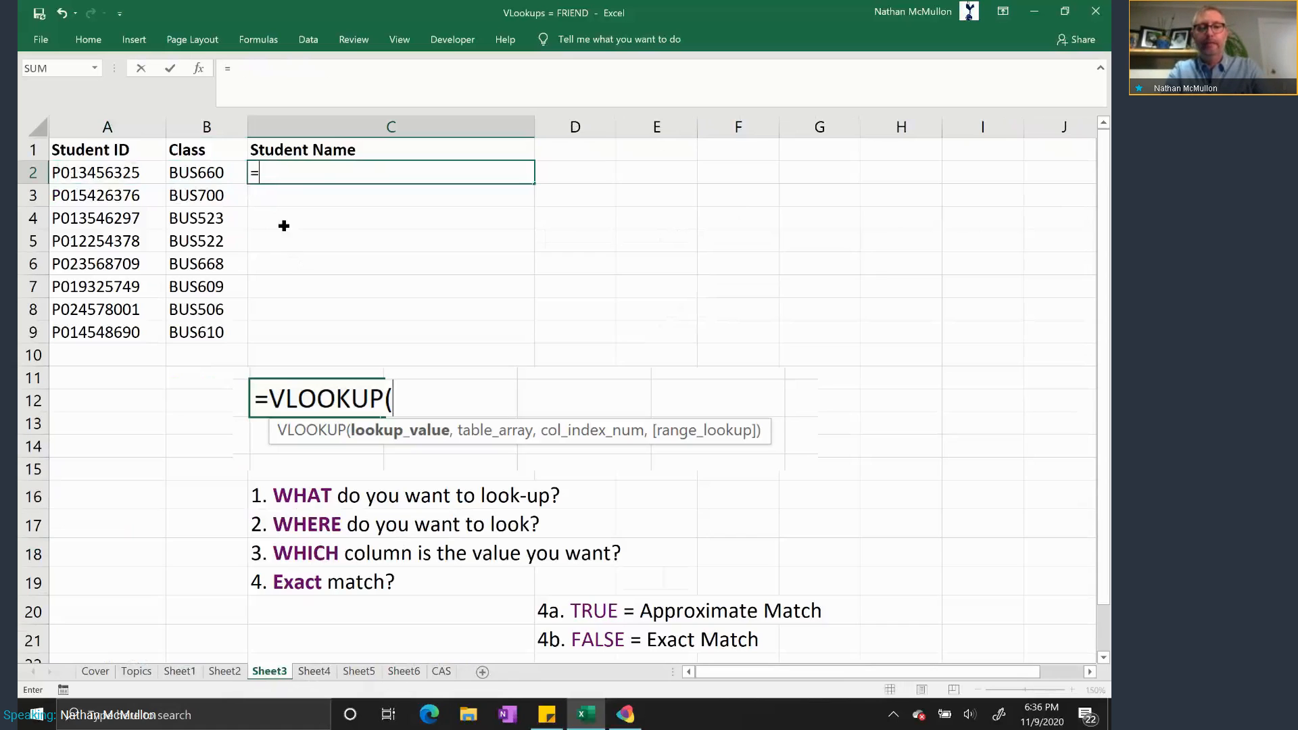
type("vl")
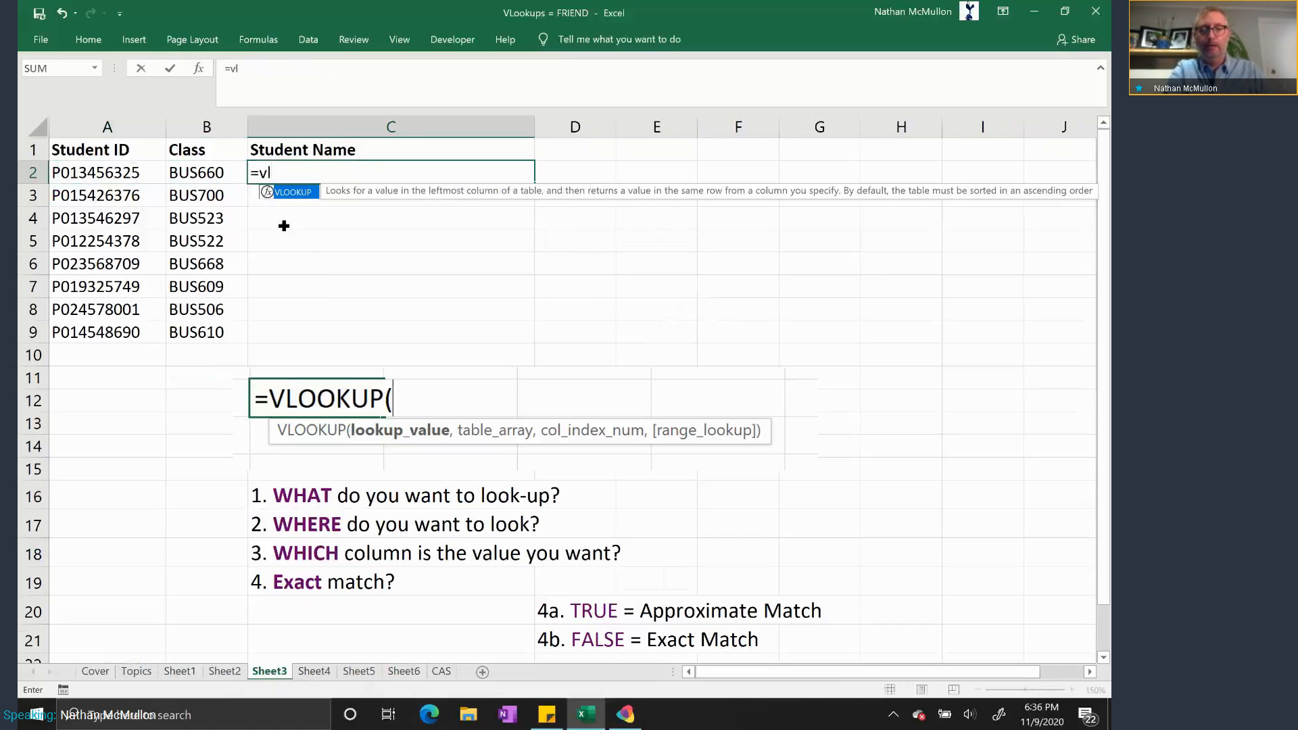
type("o")
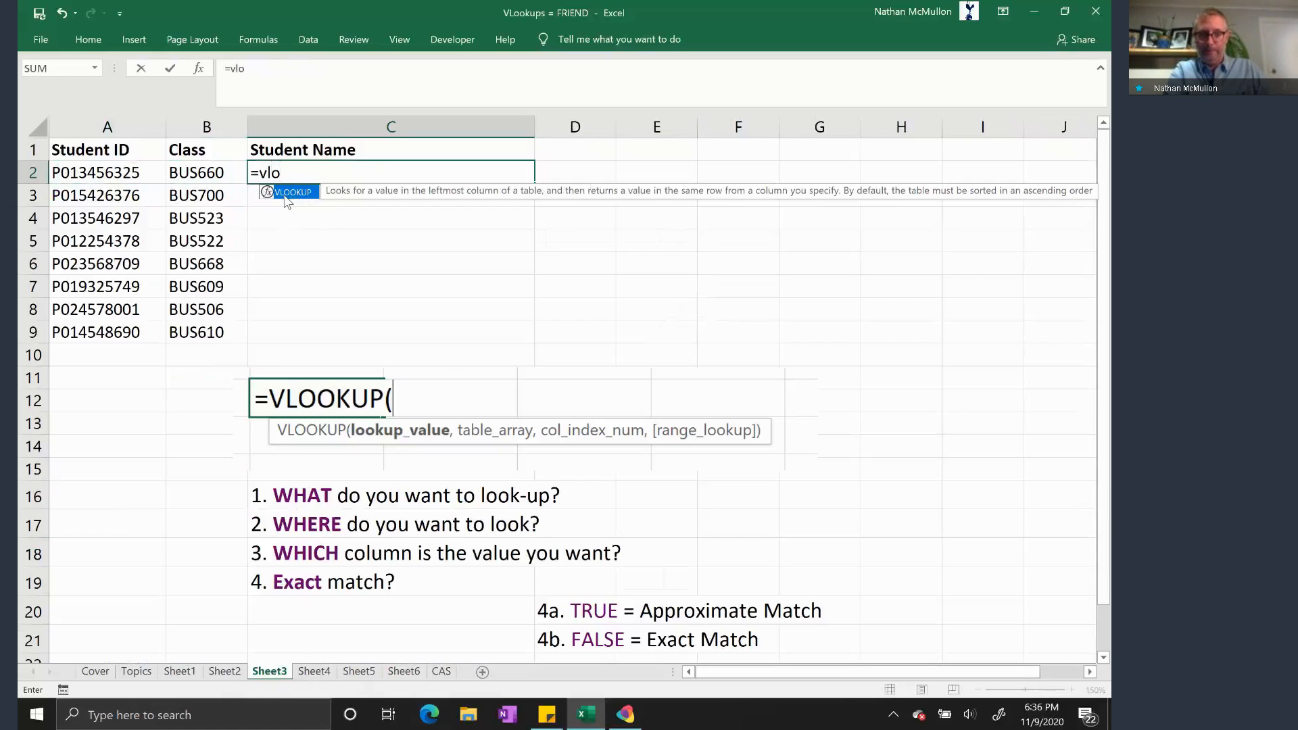
double_click(287, 194)
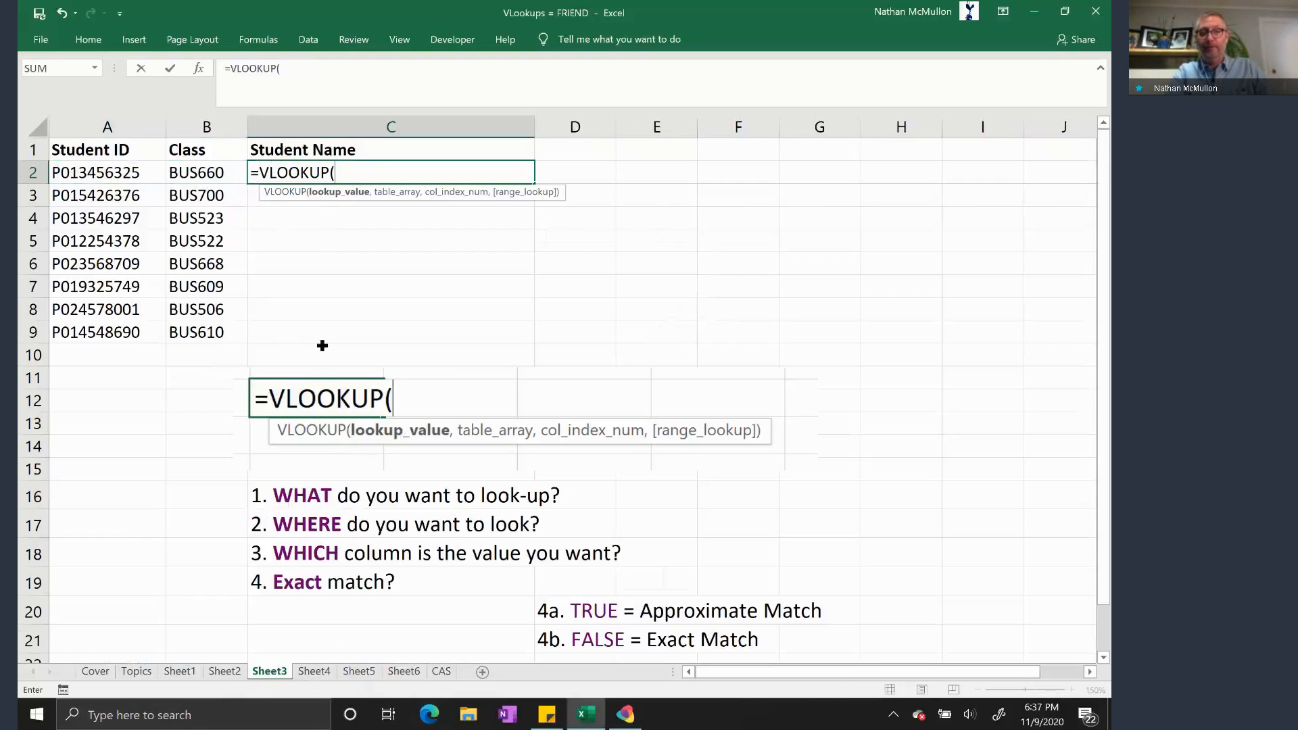
left_click(102, 170)
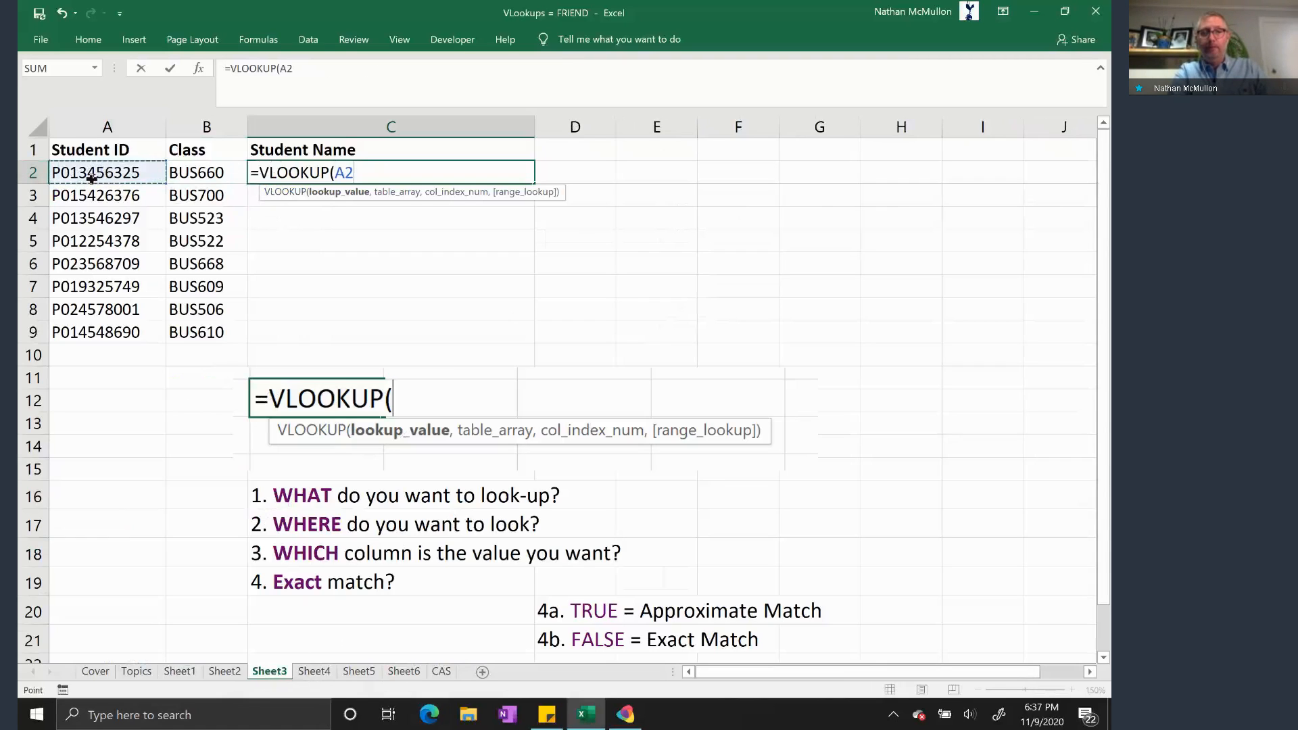
type(",")
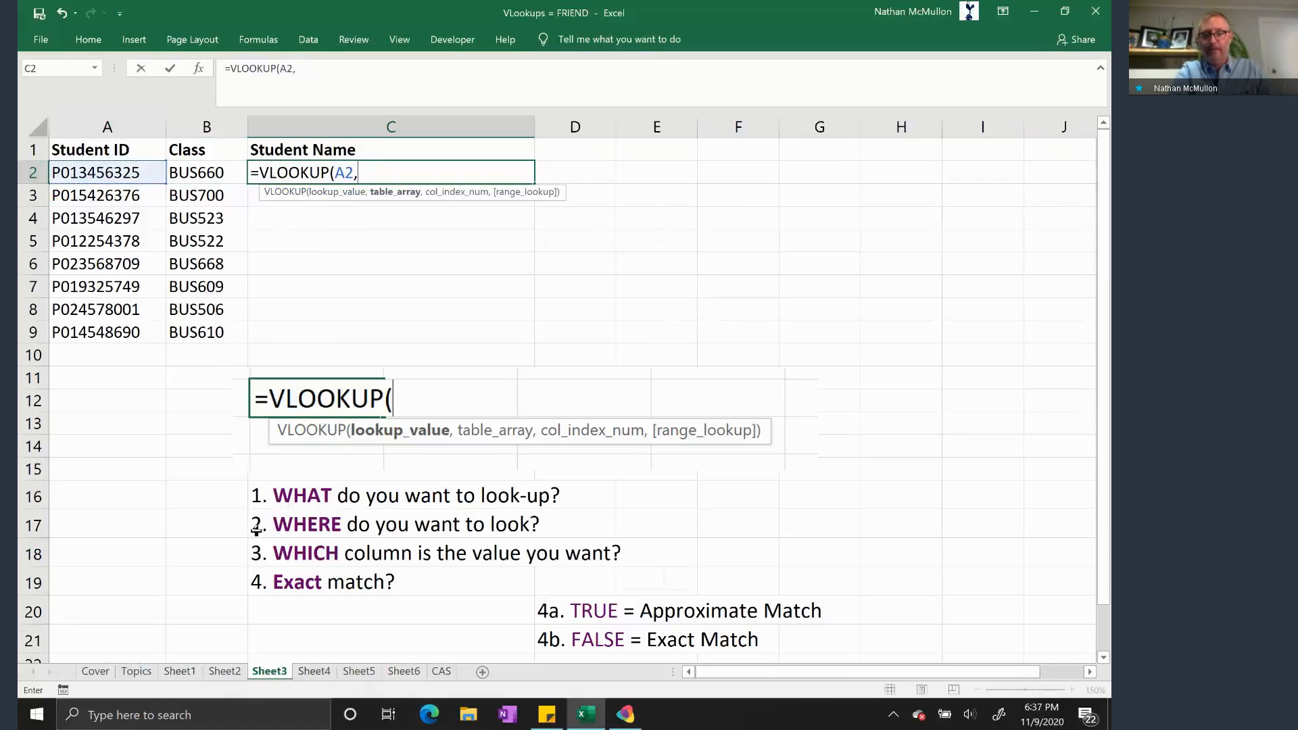
- Complete the C2 formula with Sheet4 columns A:B as the table array, column index 2 and FALSE for an exact match
left_click(314, 668)
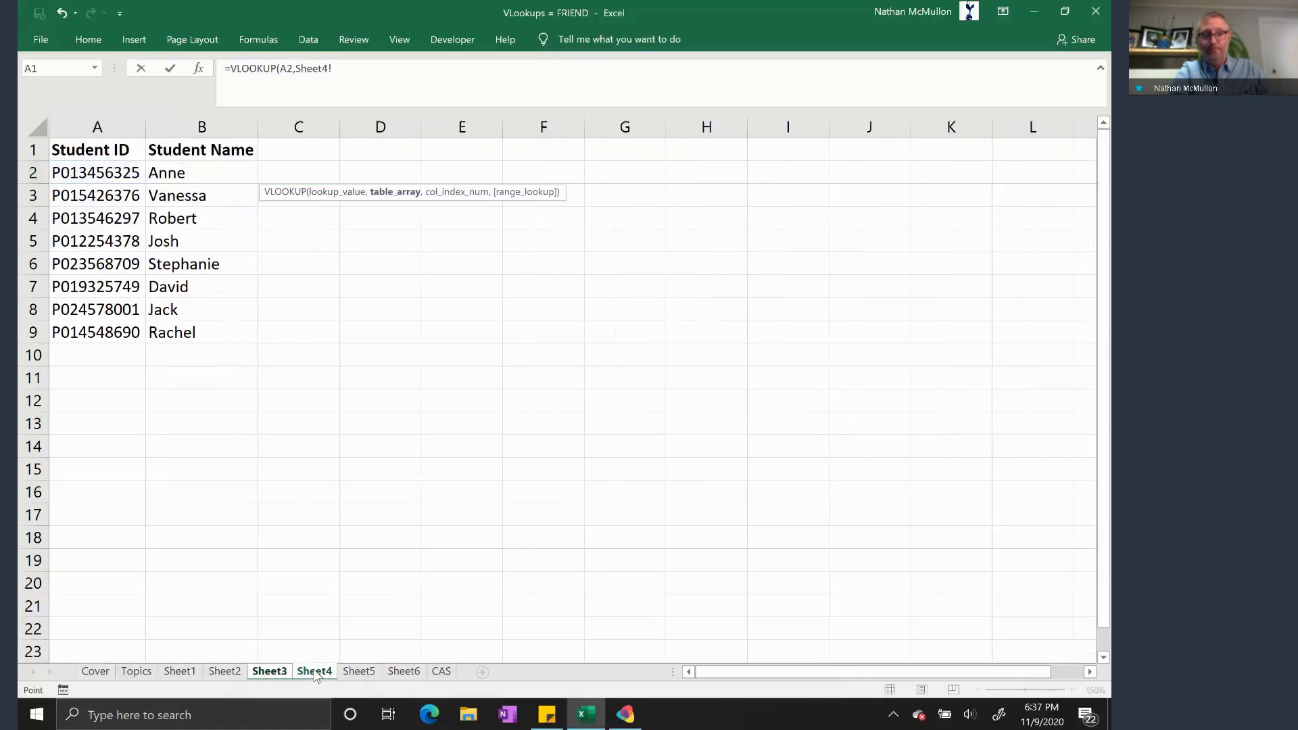
left_click_drag(87, 129, 209, 130)
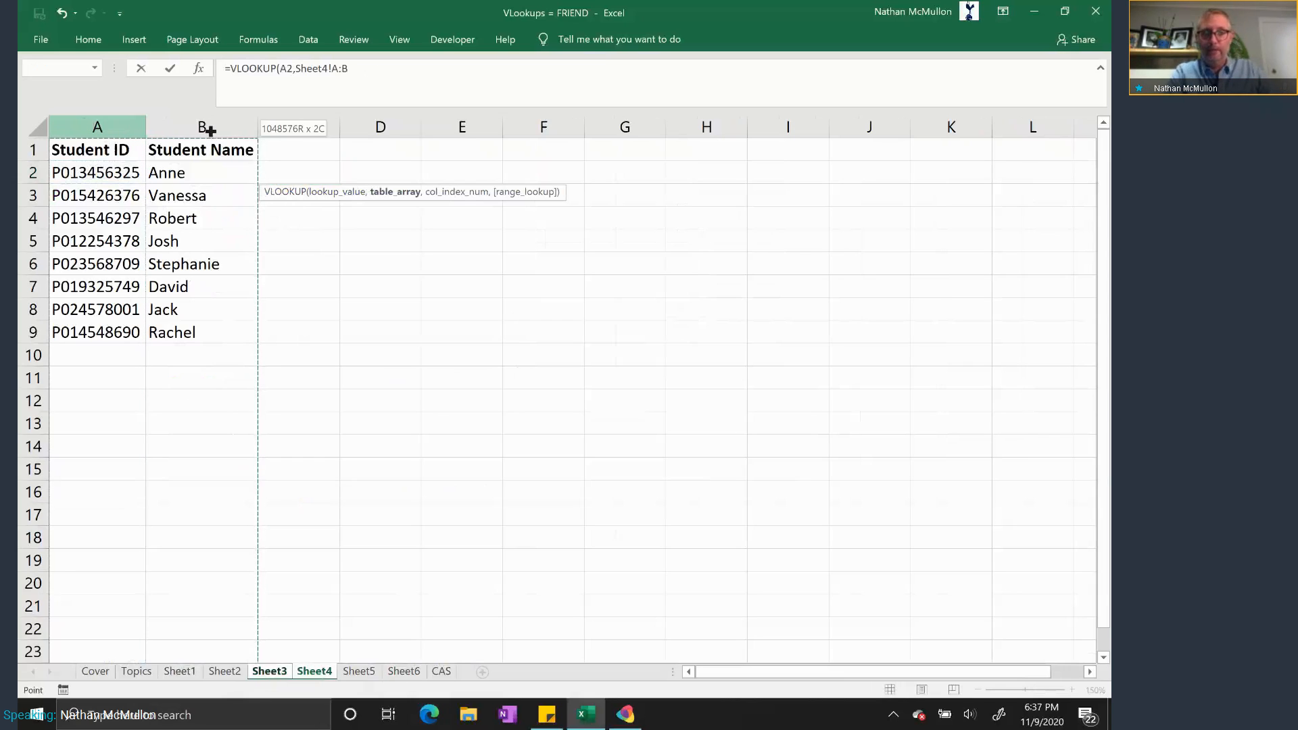
left_click_drag(209, 130, 213, 125)
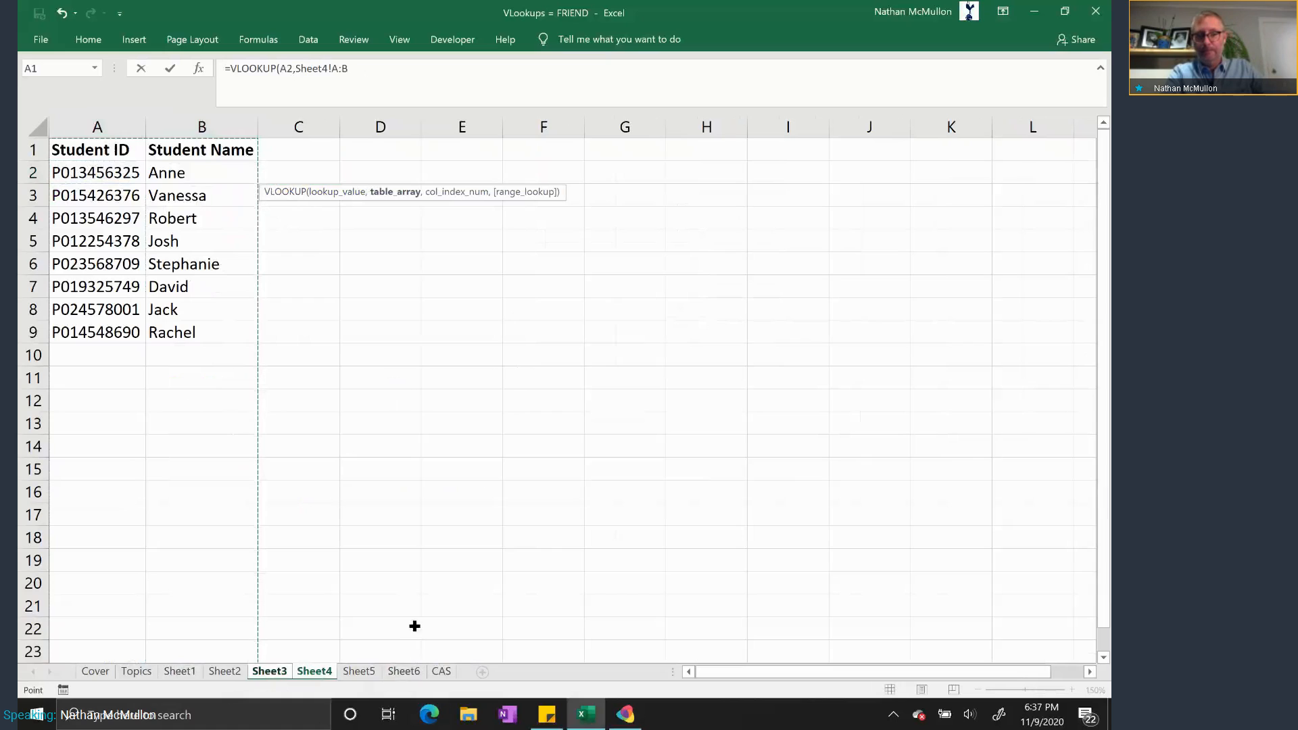
type(",2")
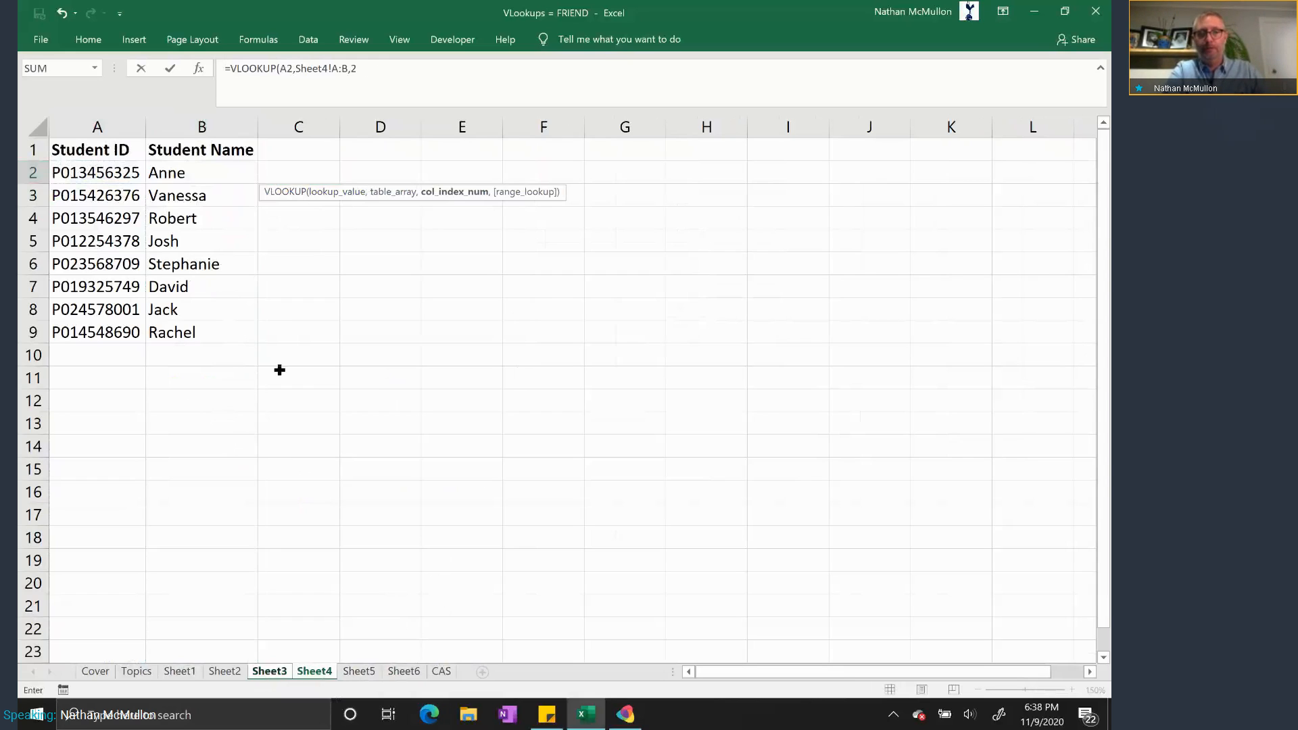
type(",")
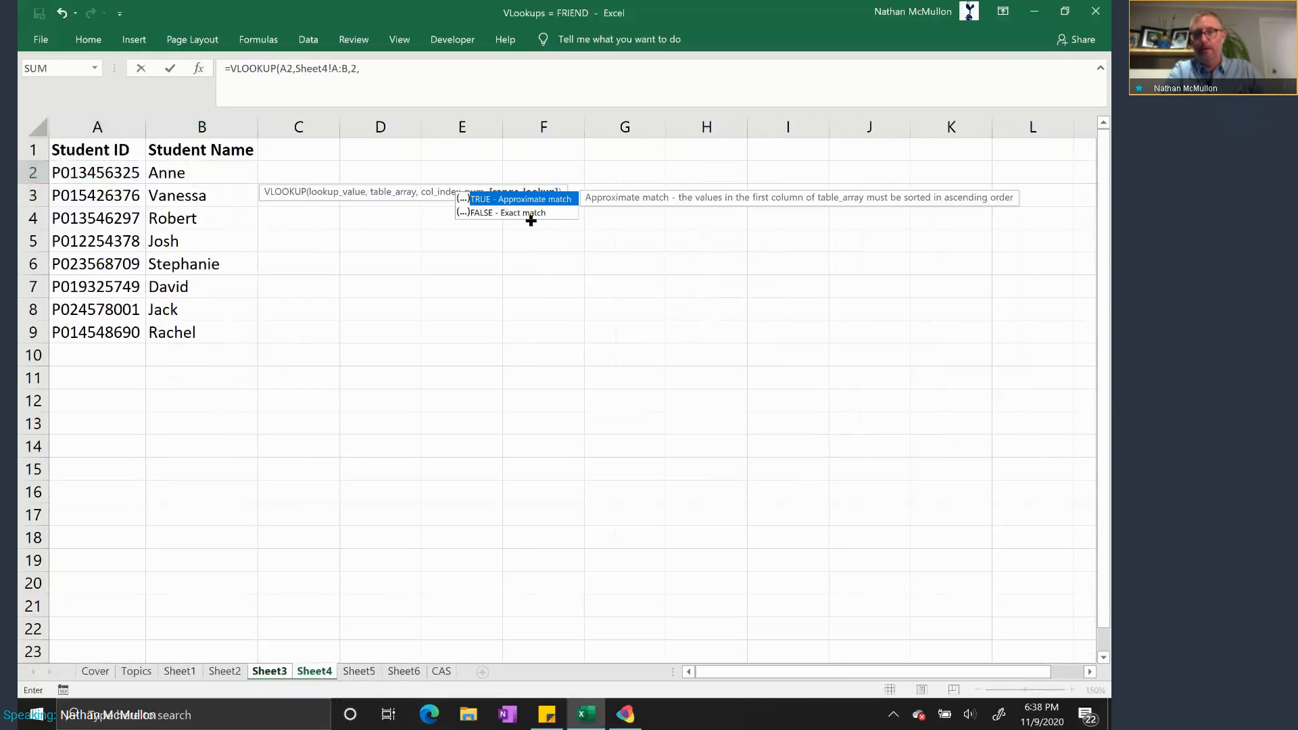
double_click(487, 213)
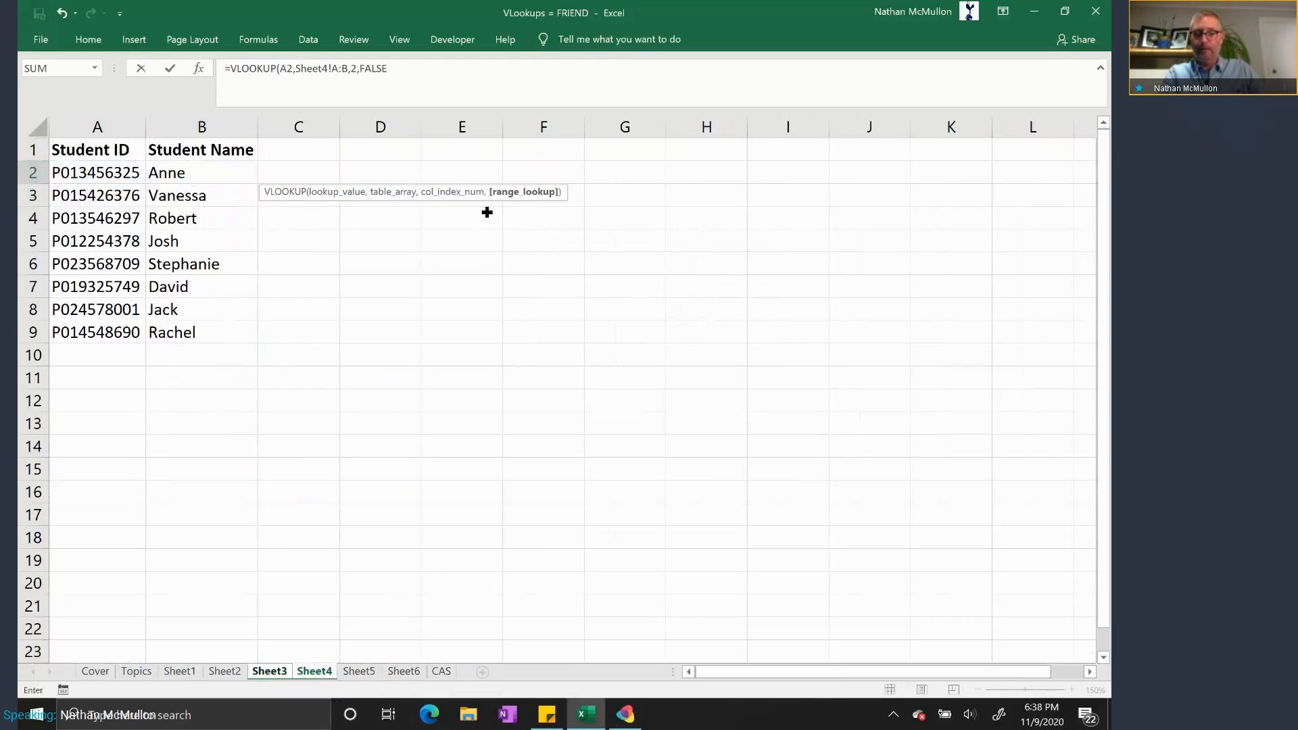
key("Return")
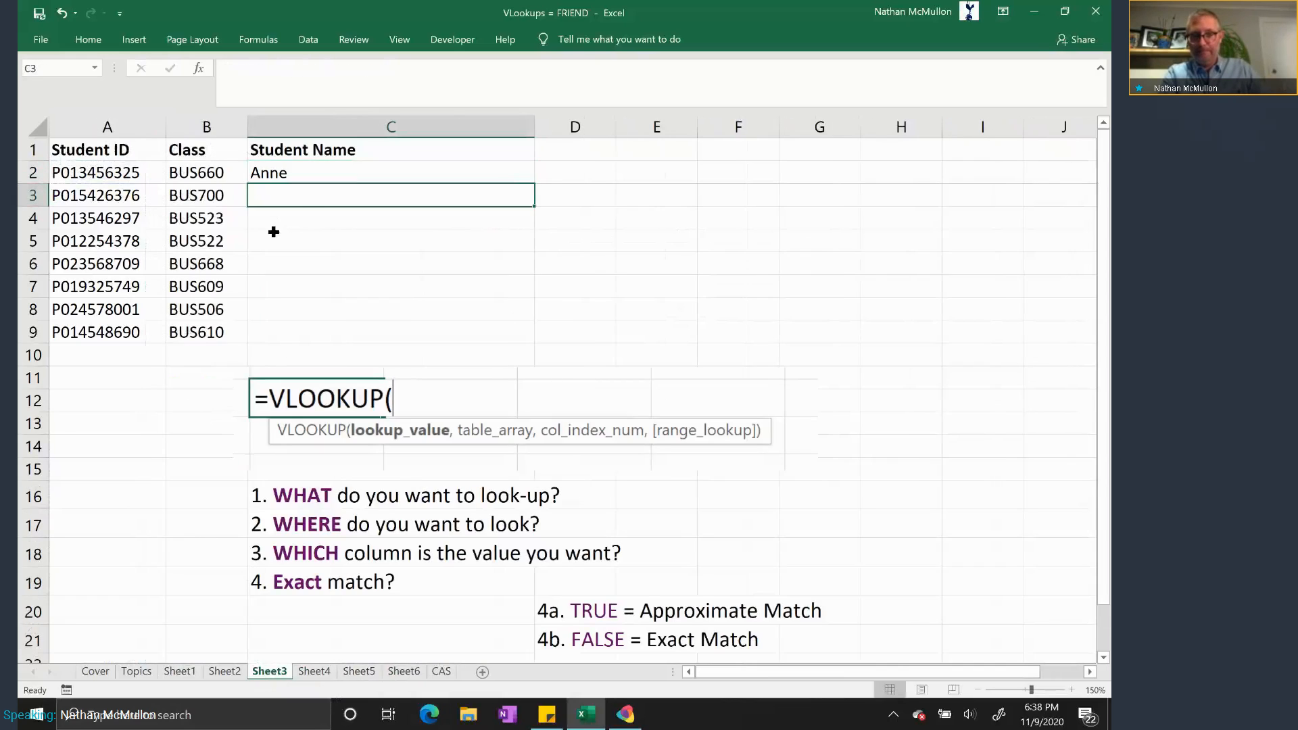
- Restore the workbook window to a smaller size and inspect the arguments of the VLOOKUP formula in C2
left_click(257, 174)
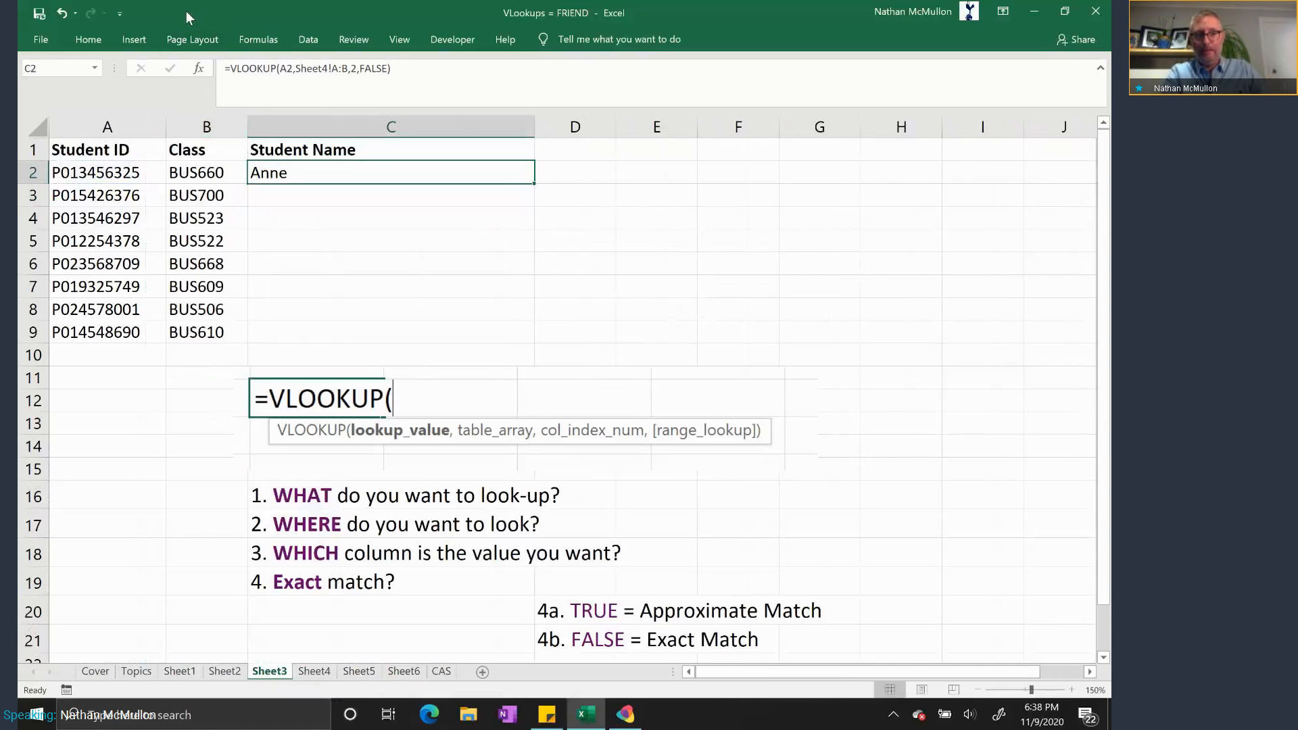
left_click(1065, 11)
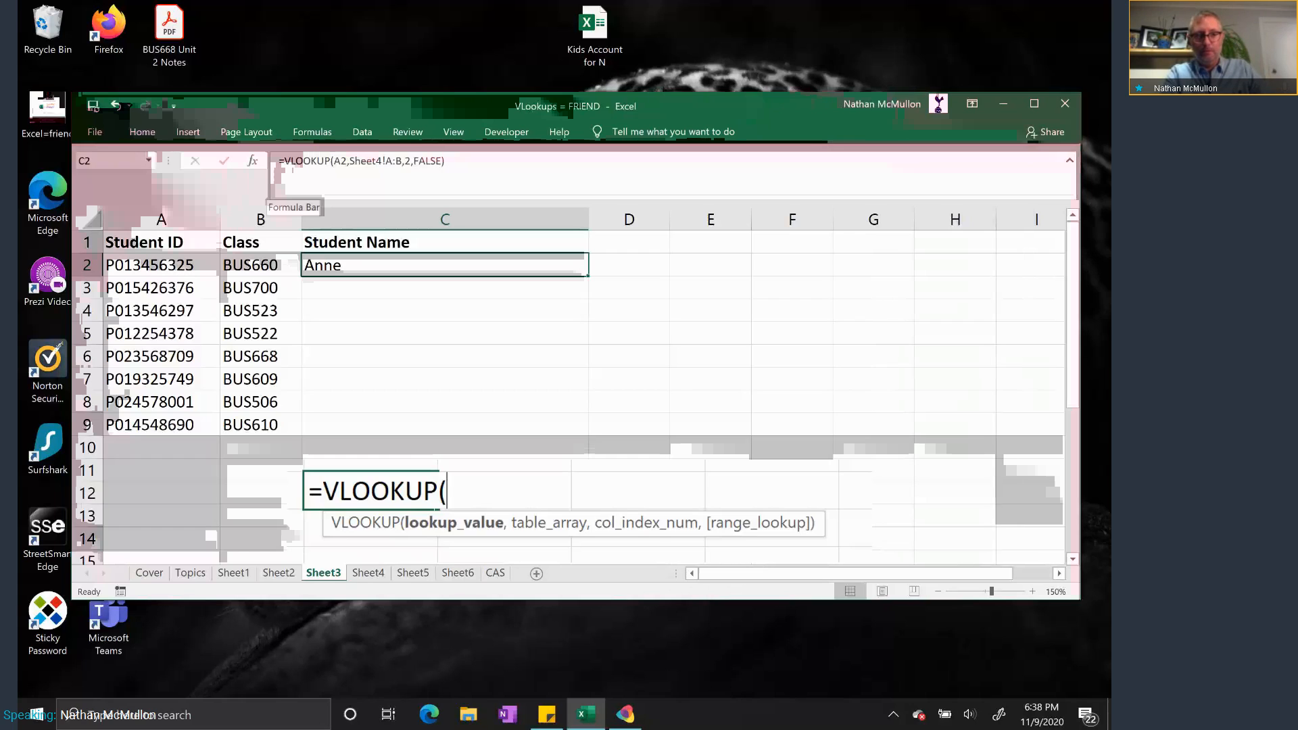
left_click(292, 168)
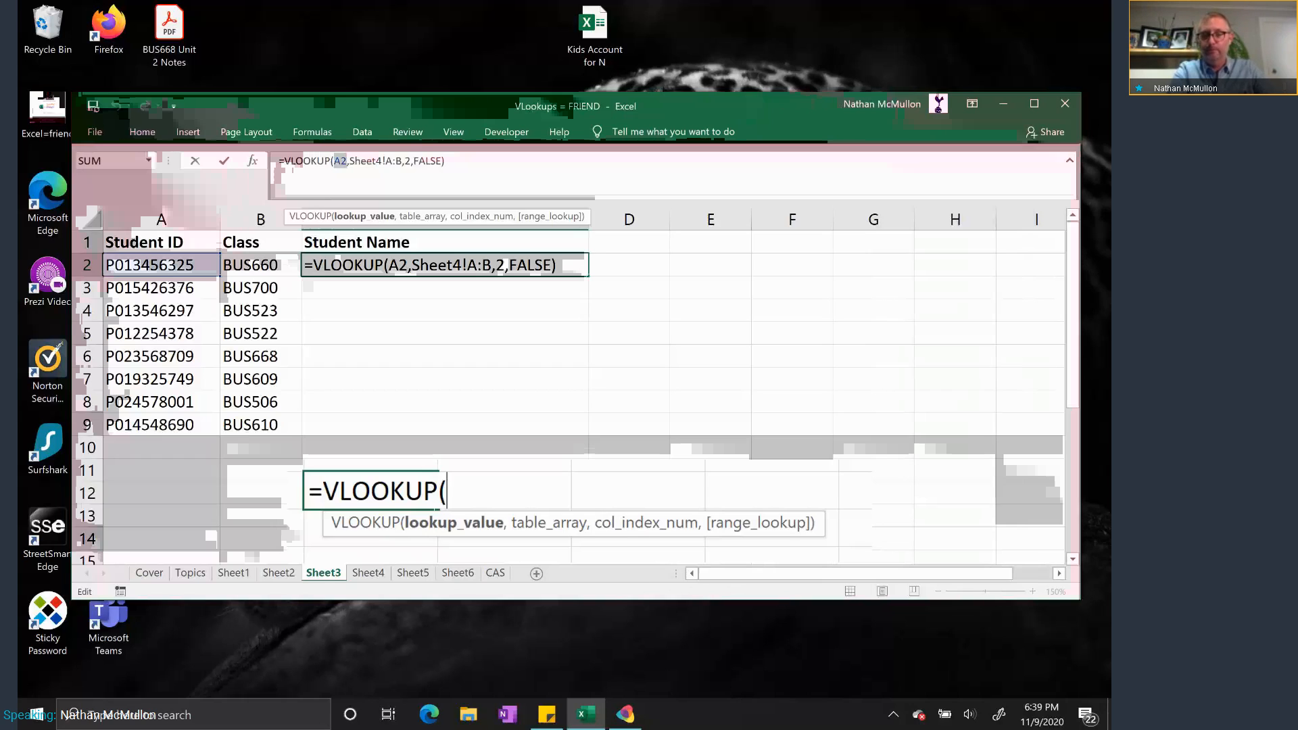
key("Return")
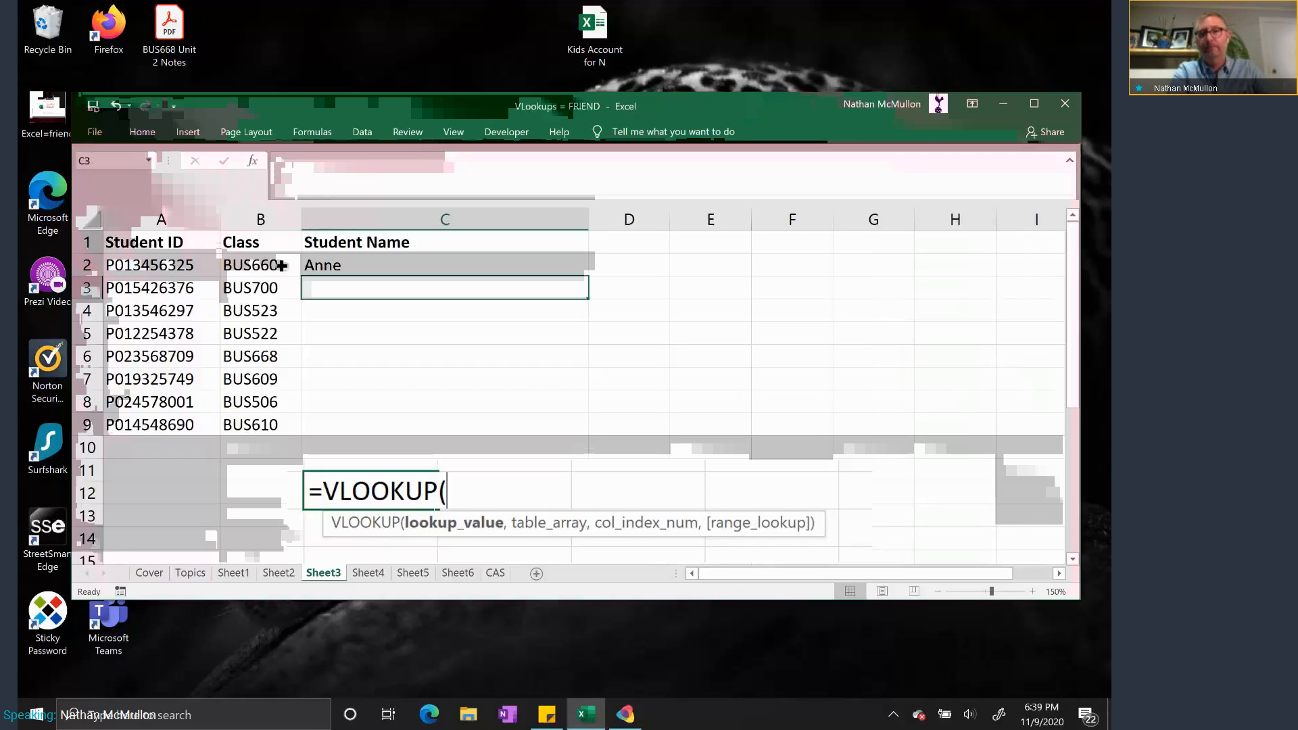
- Inspect the VLOOKUP formula in cell C2 of Sheet3 and maximize the workbook window
left_click(308, 266)
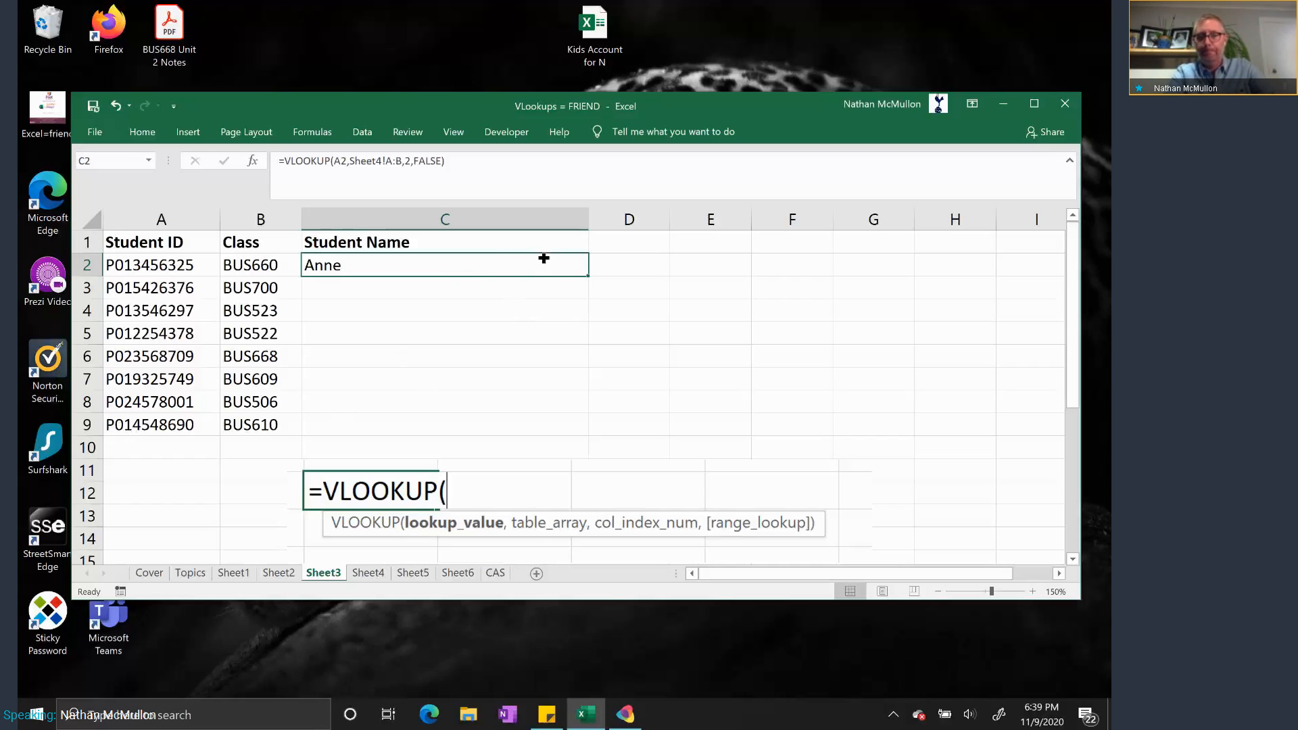
left_click(758, 294)
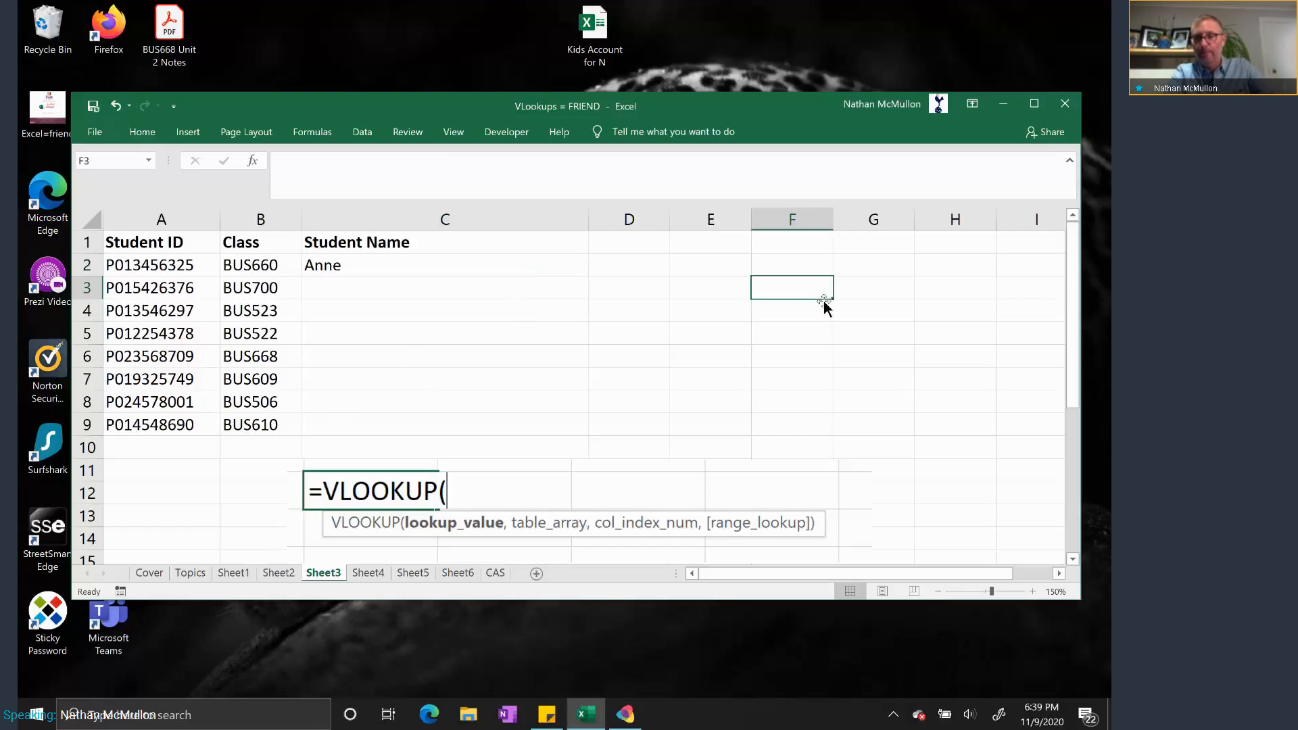
left_click(420, 267)
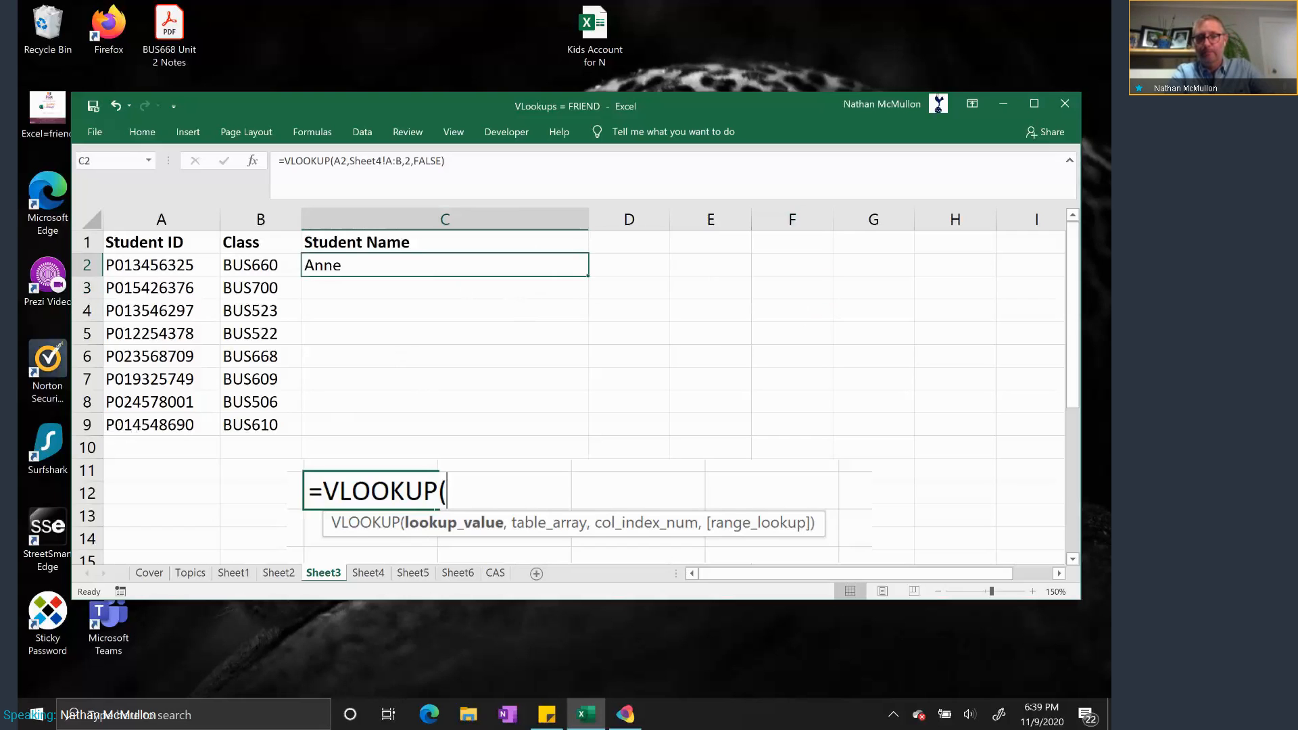
left_click(1032, 105)
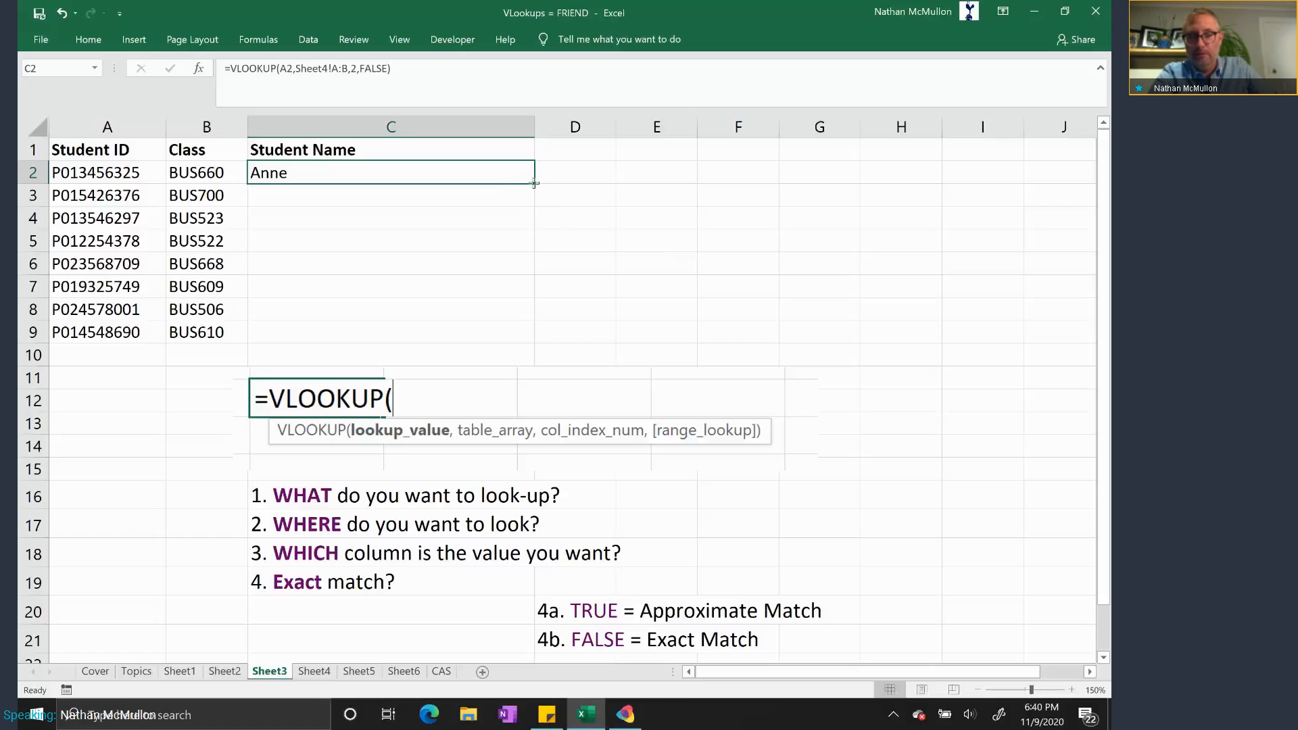
- Fill the C2 formula down to C9 as a demonstration, and clear the copies from C3:C9
left_click_drag(534, 182, 519, 348)
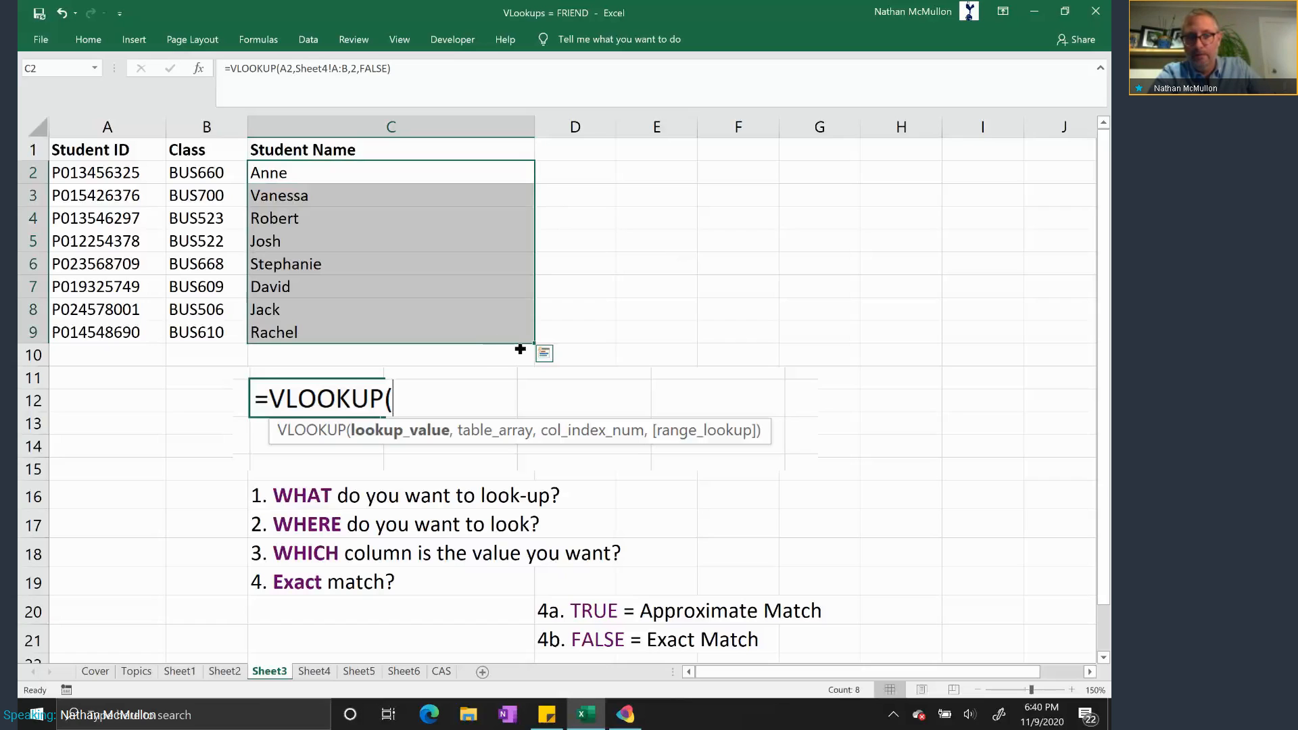
left_click_drag(343, 199, 342, 327)
key("Delete")
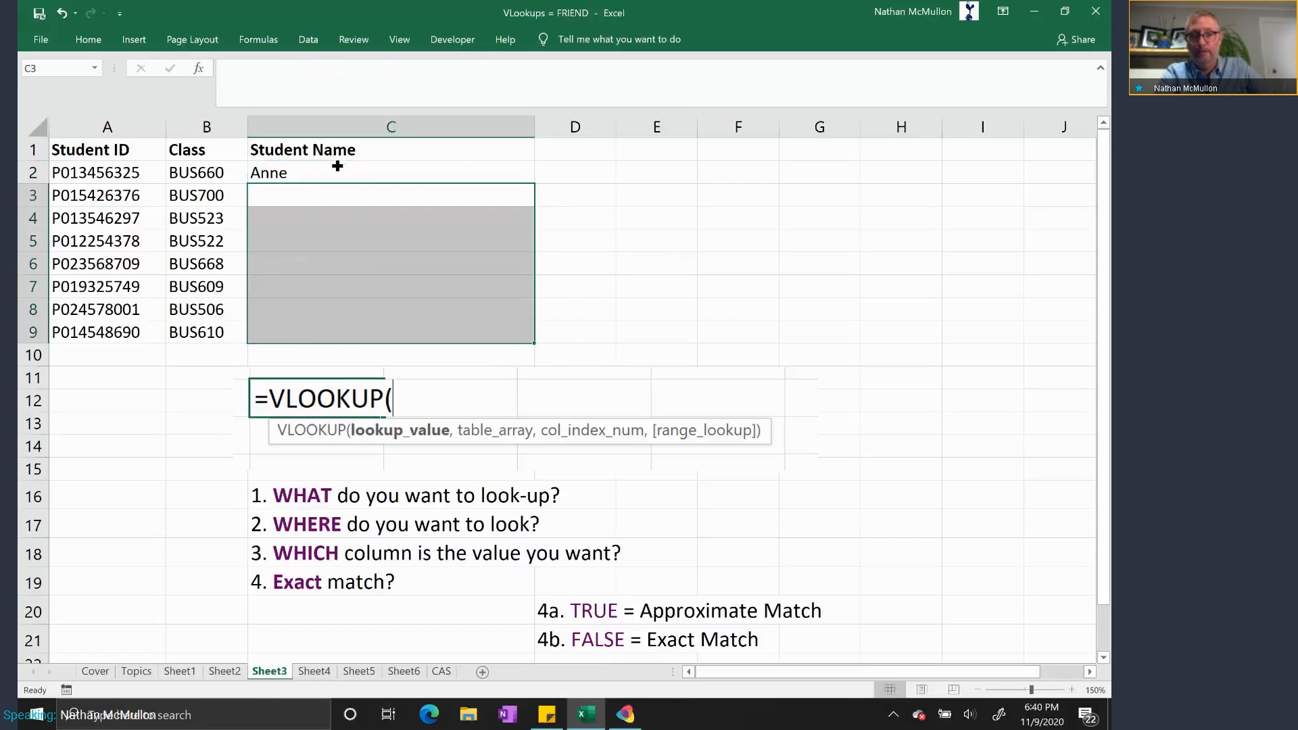
- Auto-fill the VLOOKUP formula from C2 down the Student Name column to C9 and check the copied formula in C8
left_click(337, 166)
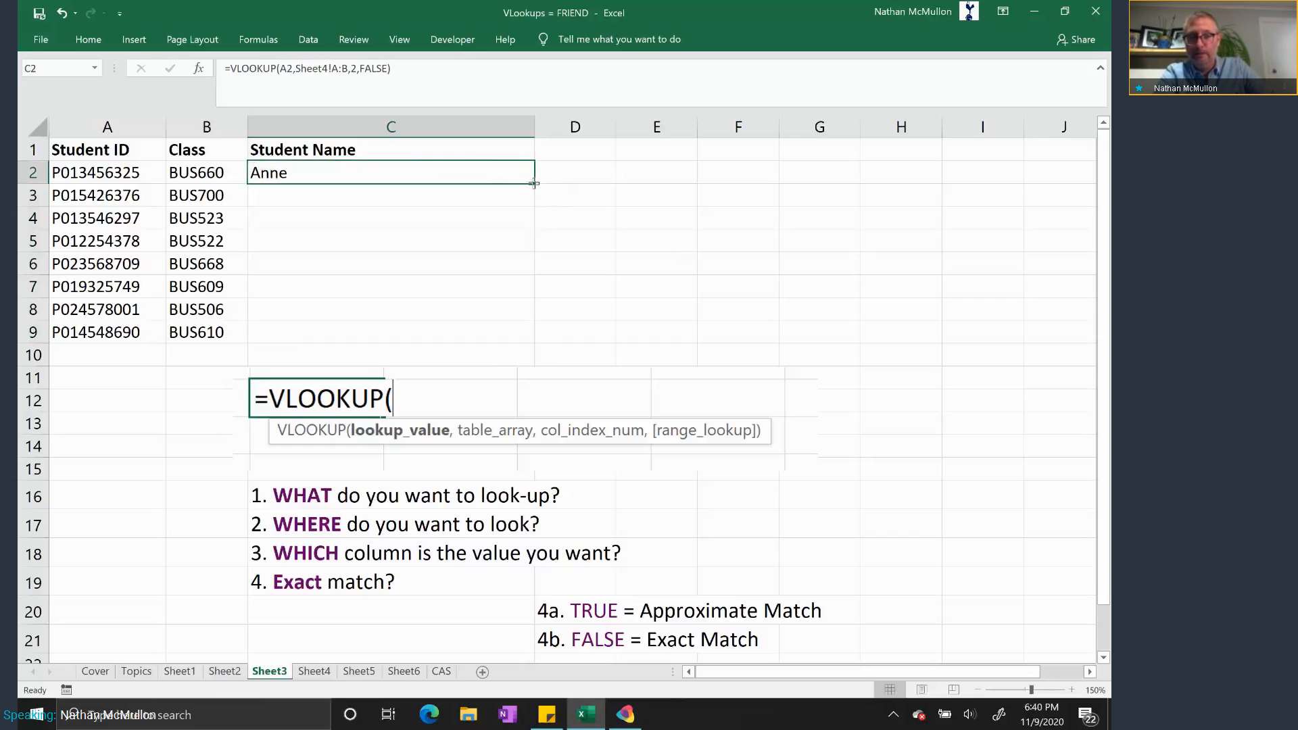
double_click(534, 183)
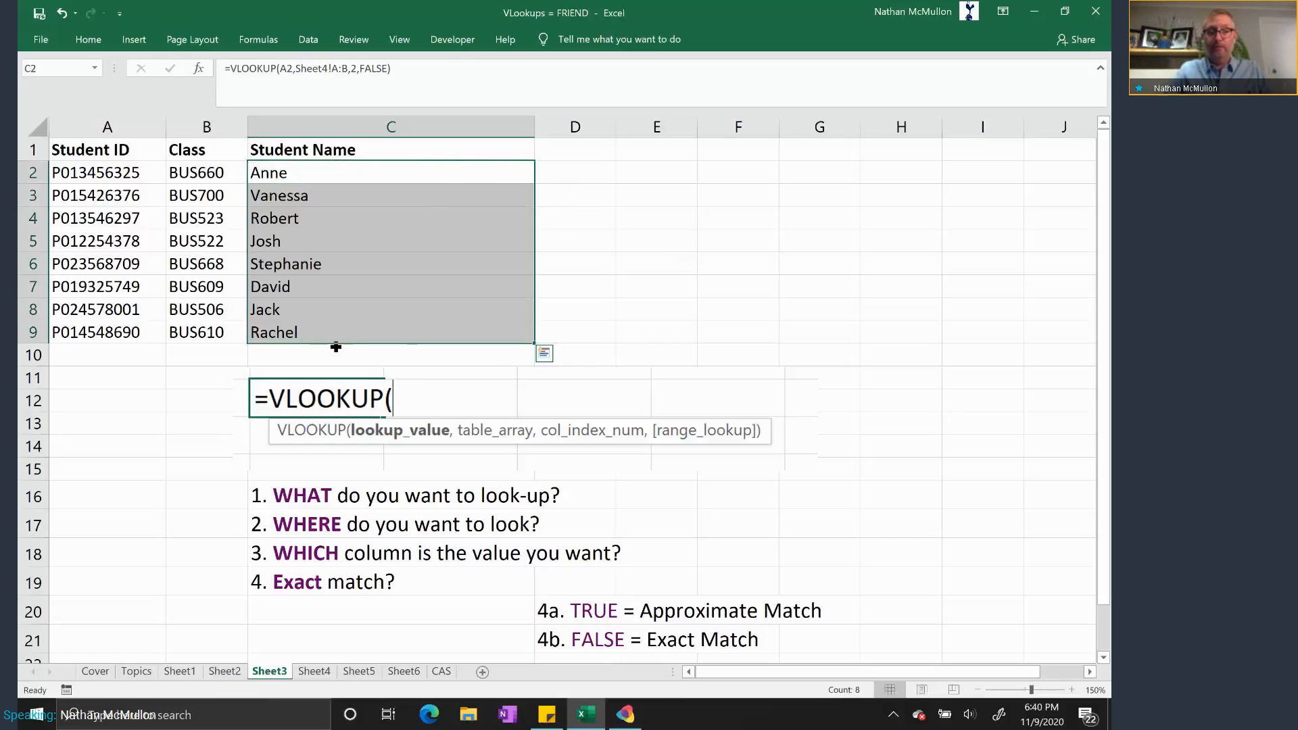
left_click(324, 312)
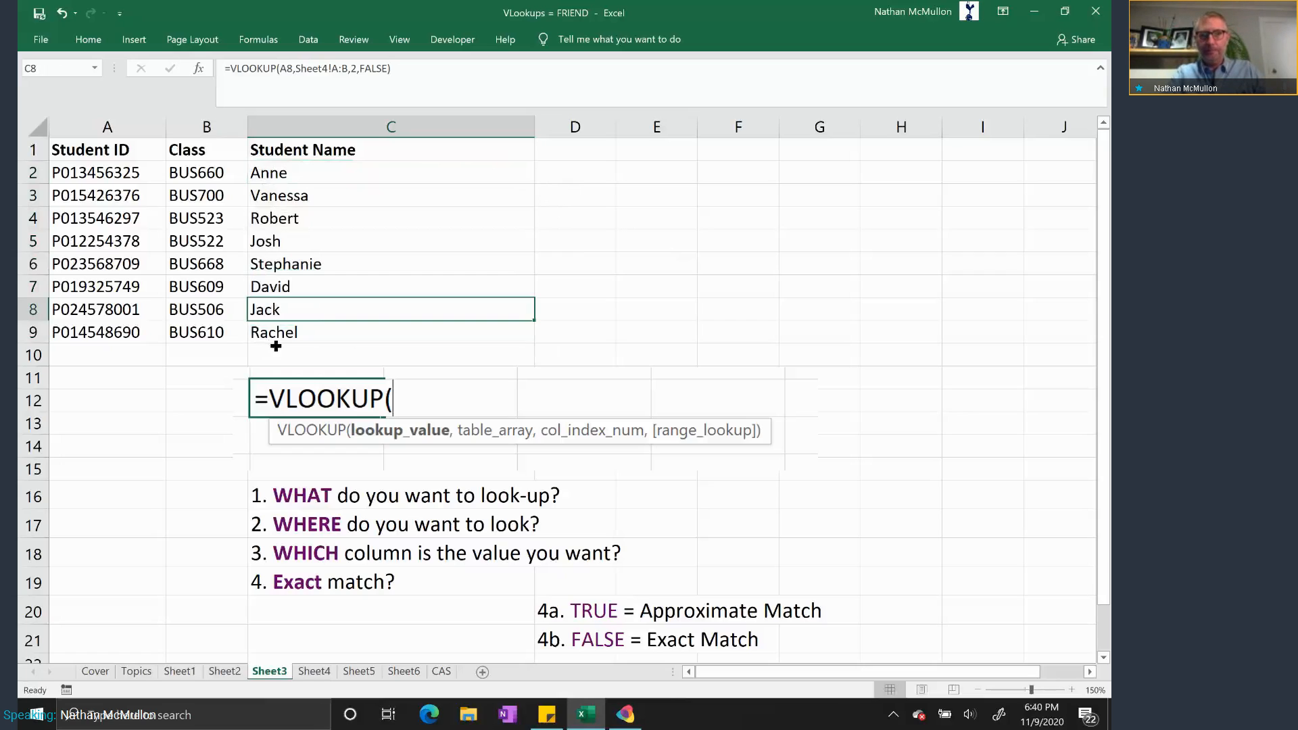
- Enter the sample error text #N/A in cell E5 and clear the cell again
left_click(660, 244)
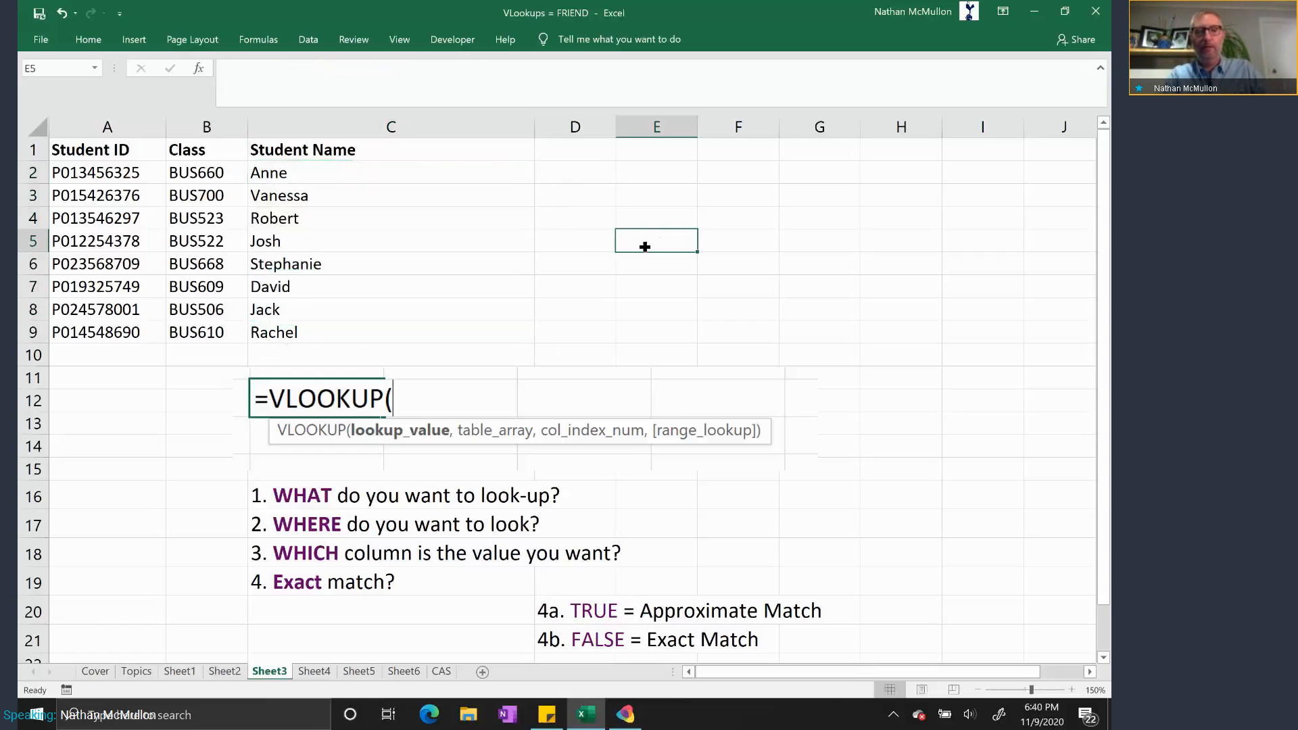
type("#")
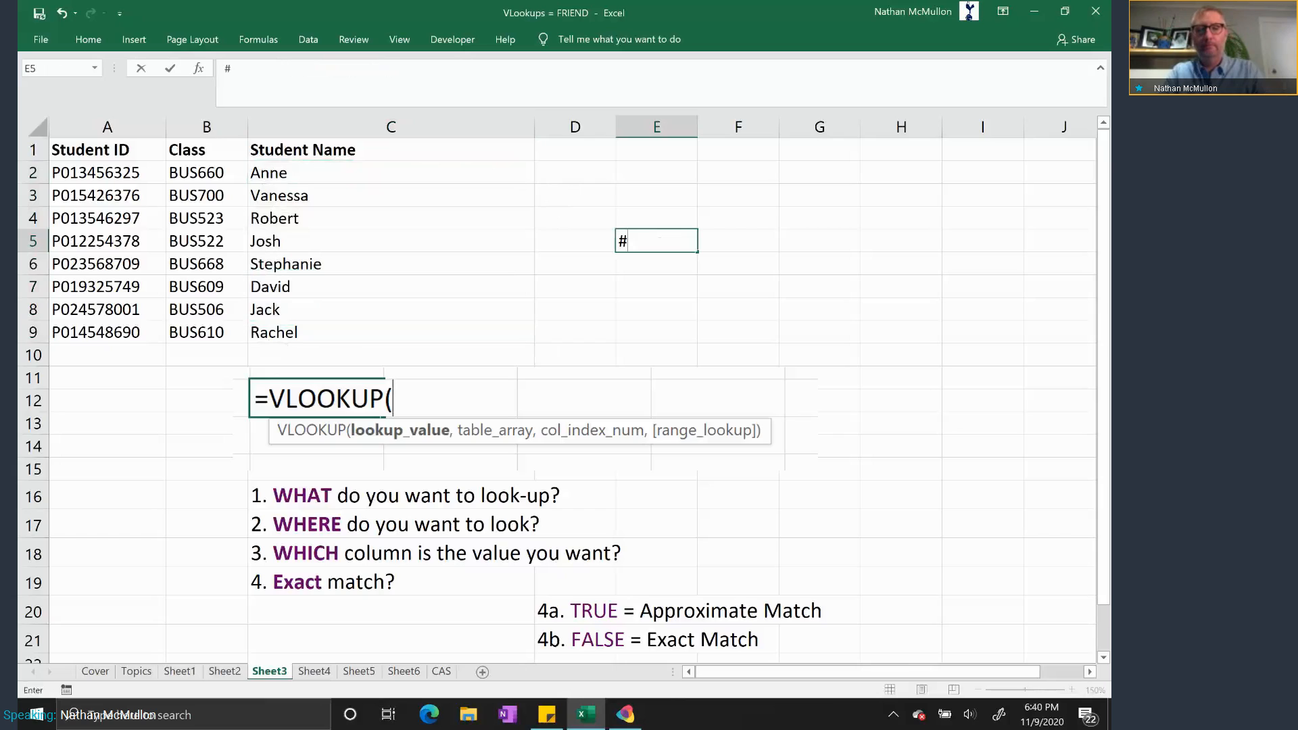
type("N?")
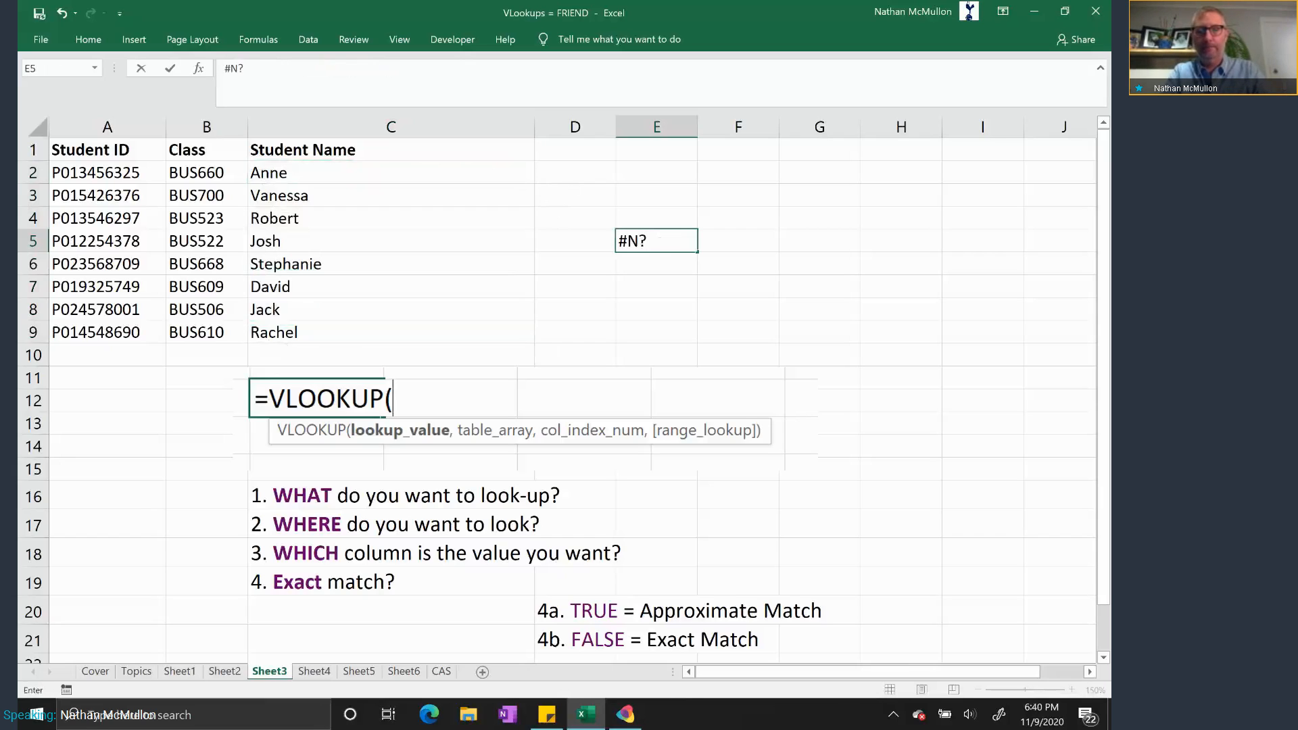
key("BackSpace")
type("/A")
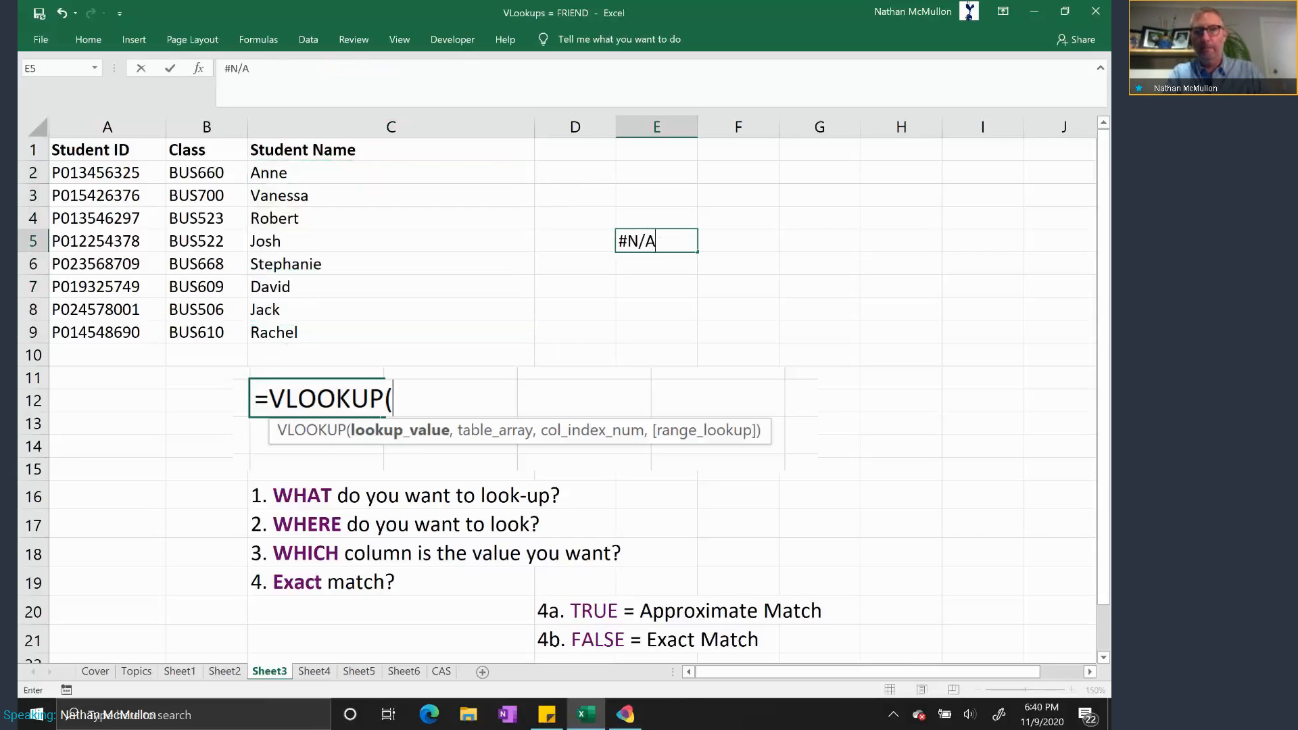
key("Return")
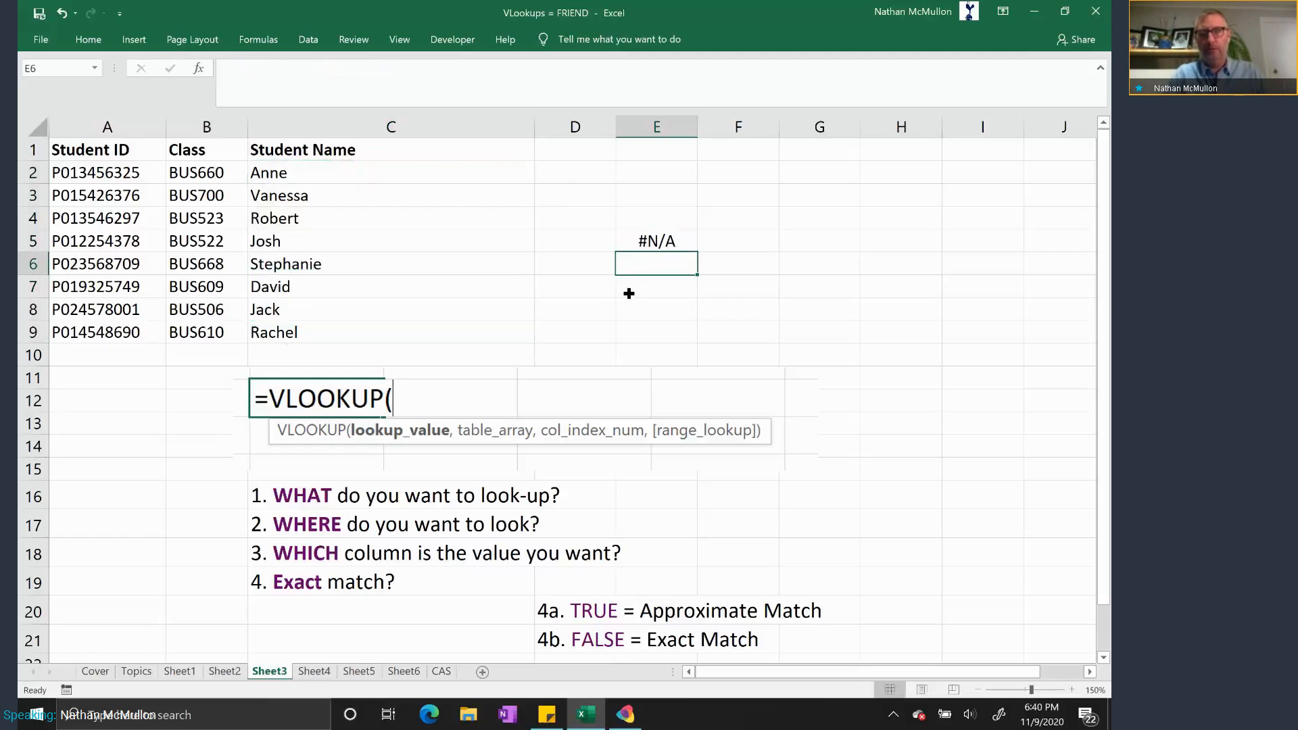
key("Up")
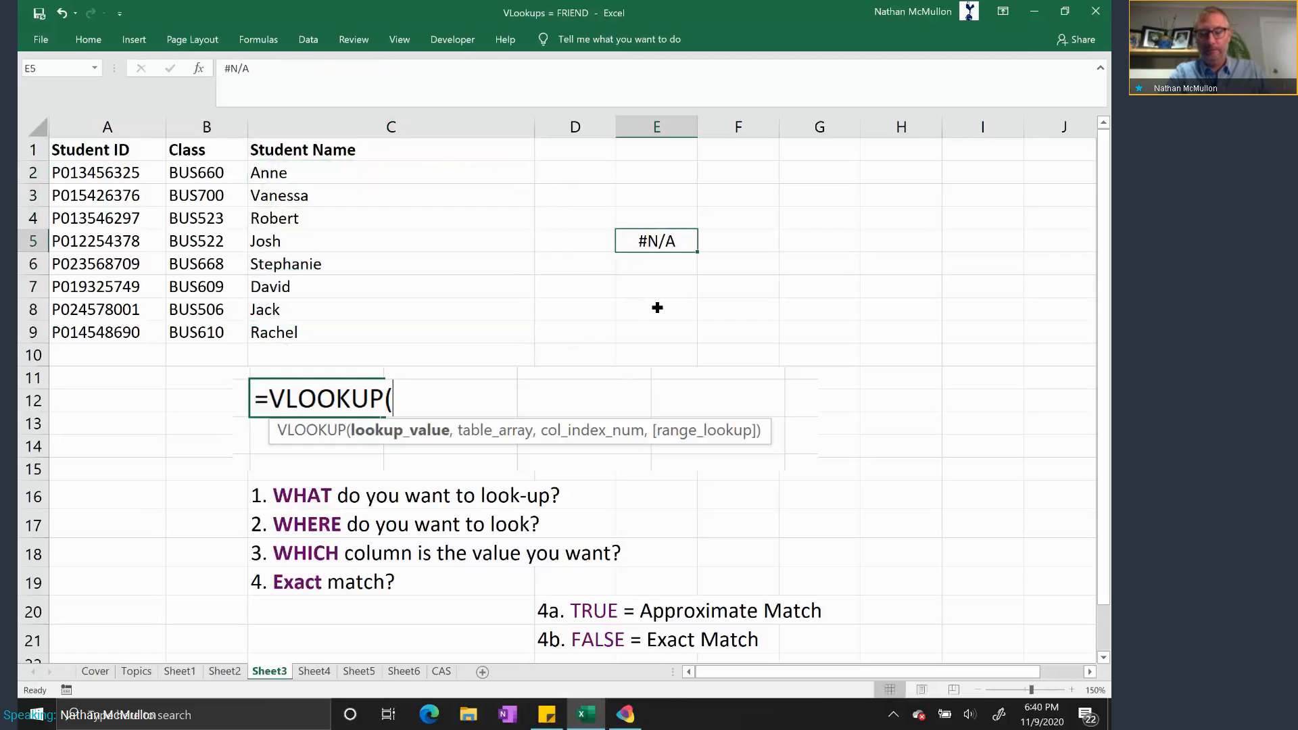
key("Delete")
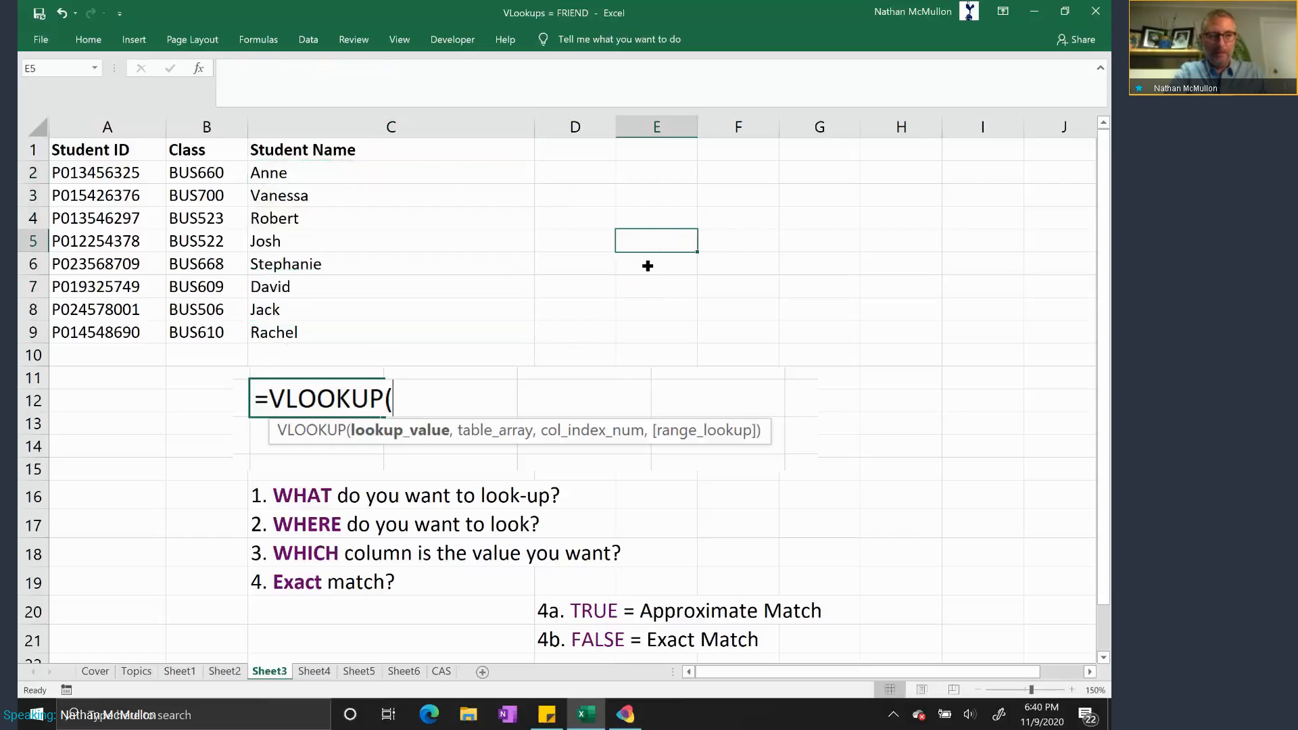
- Add the column header "Class Name" in cell D1
left_click(461, 257)
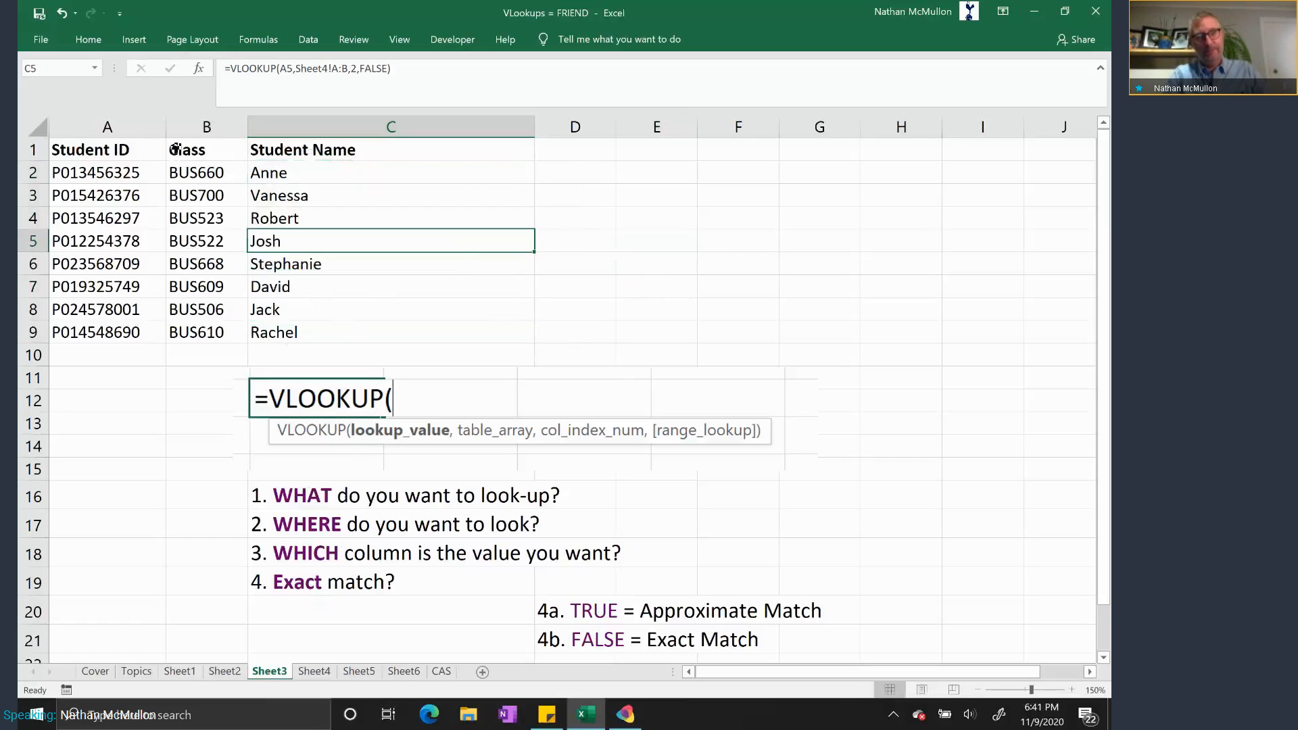
left_click(557, 153)
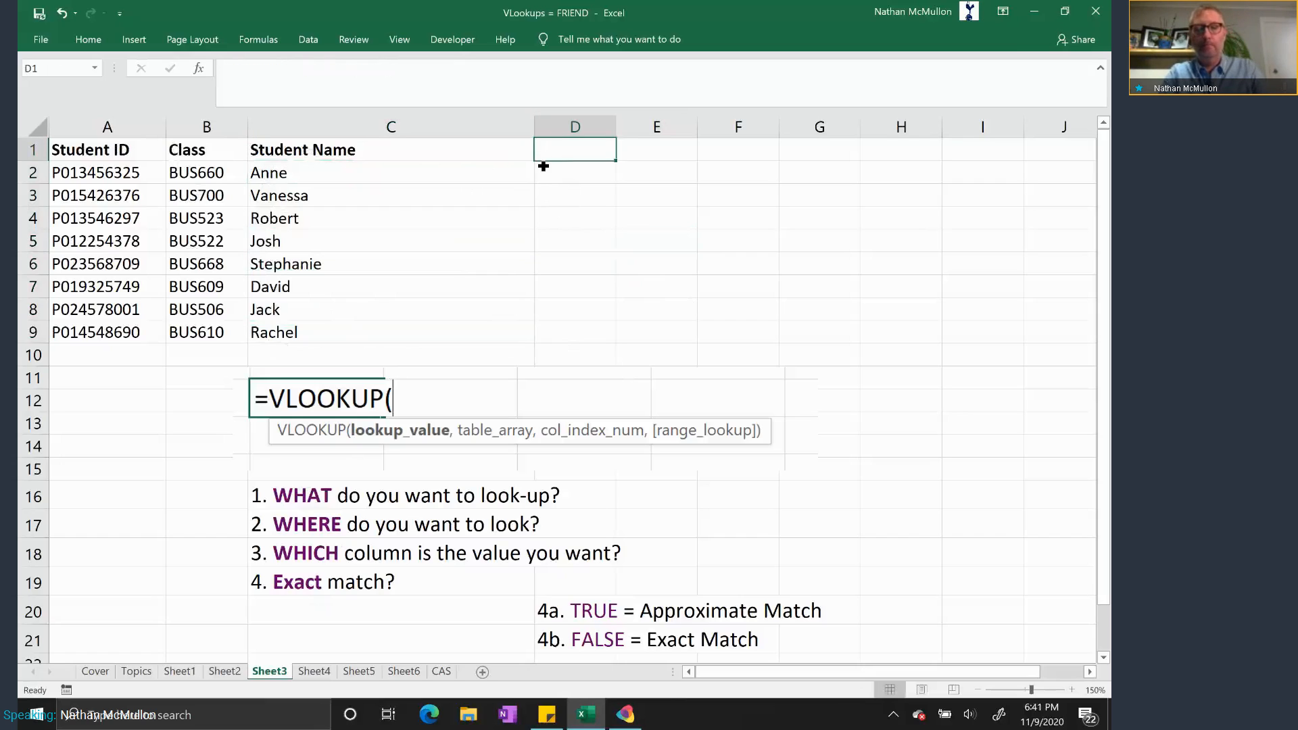
type("Class Name")
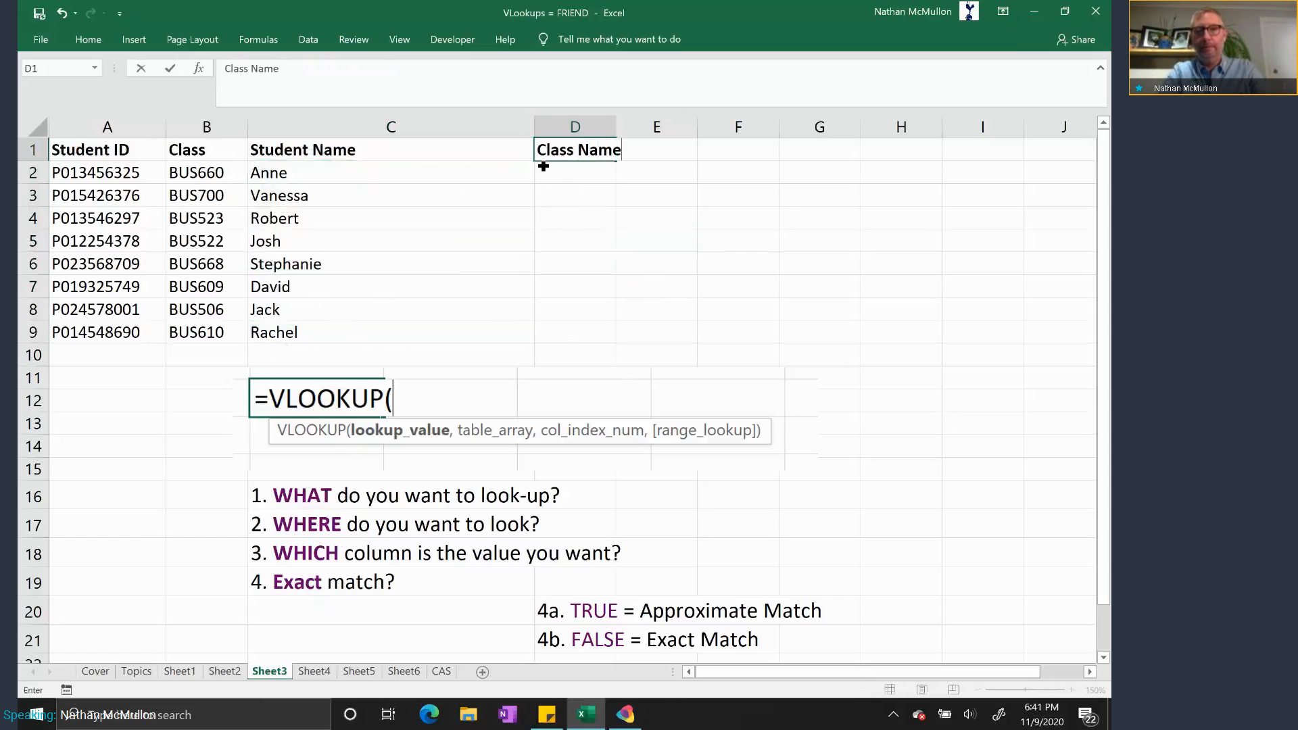
key("Return")
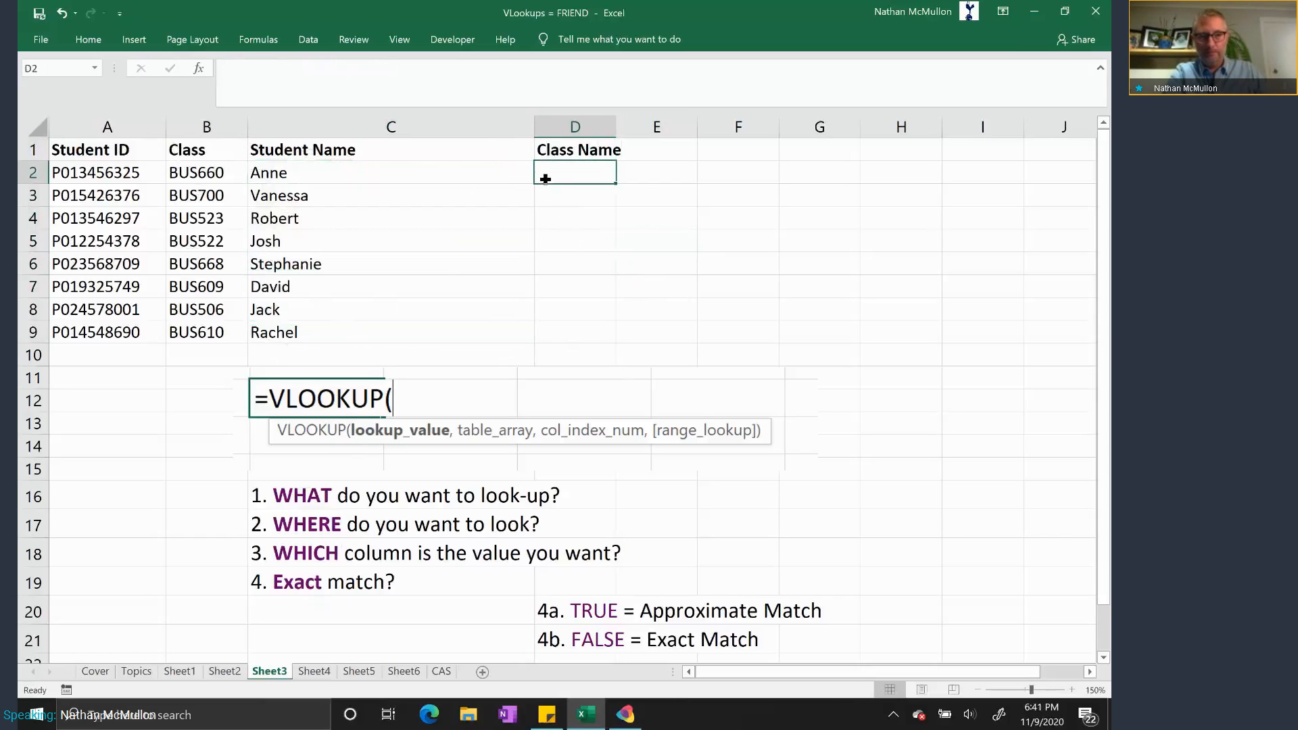
- Start a VLOOKUP formula in cell D2 with the class code in B2 as the lookup value
type("=")
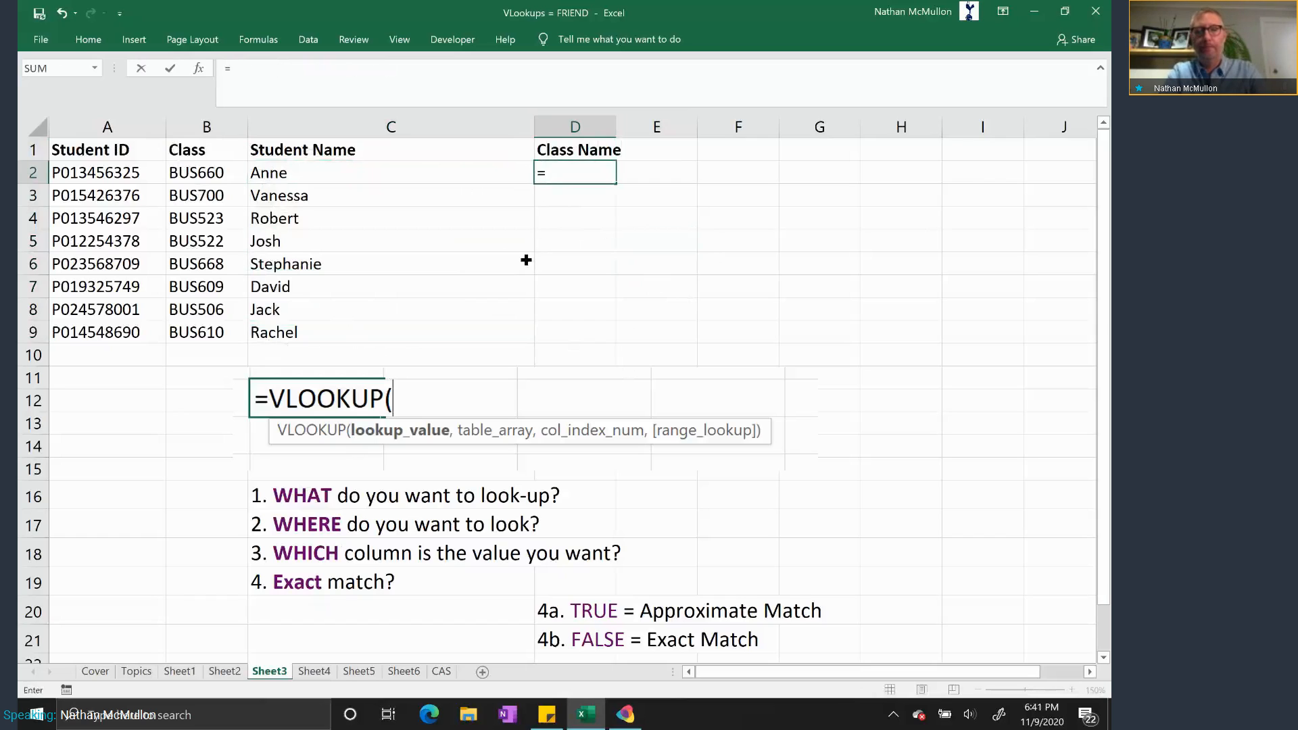
type("vlo")
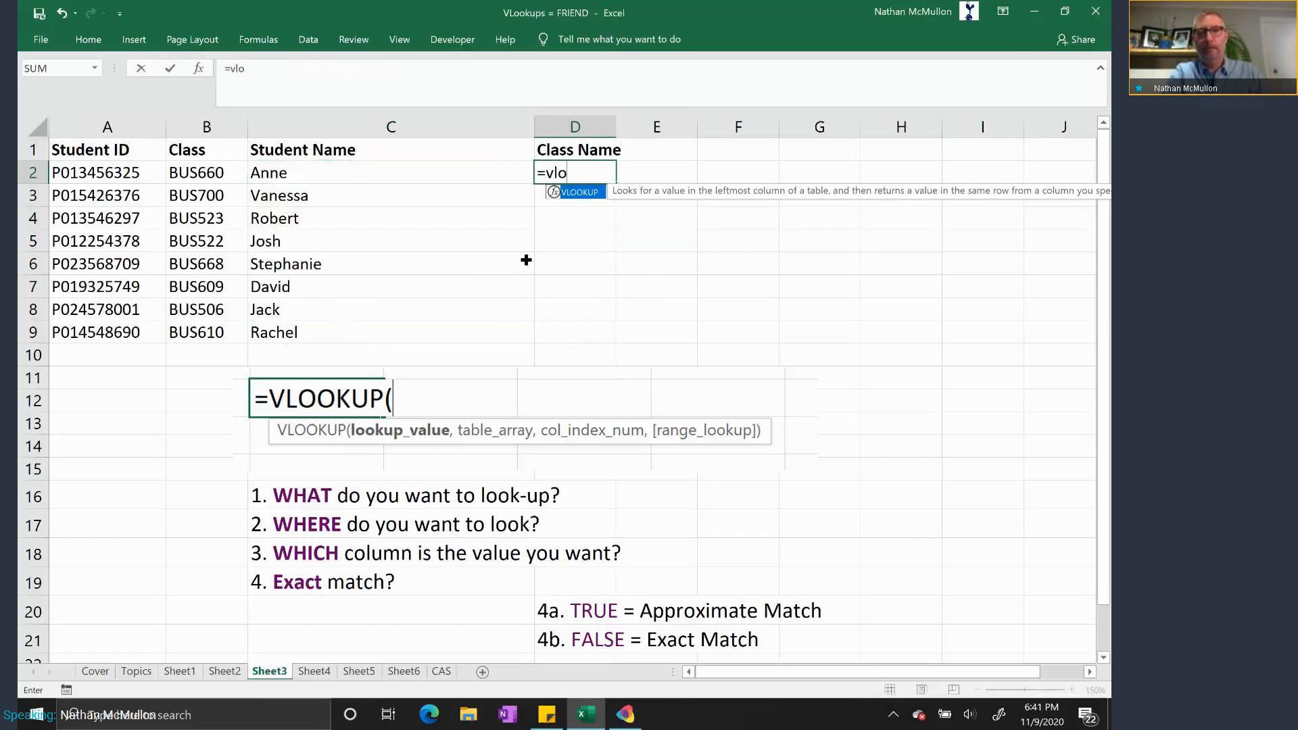
double_click(571, 194)
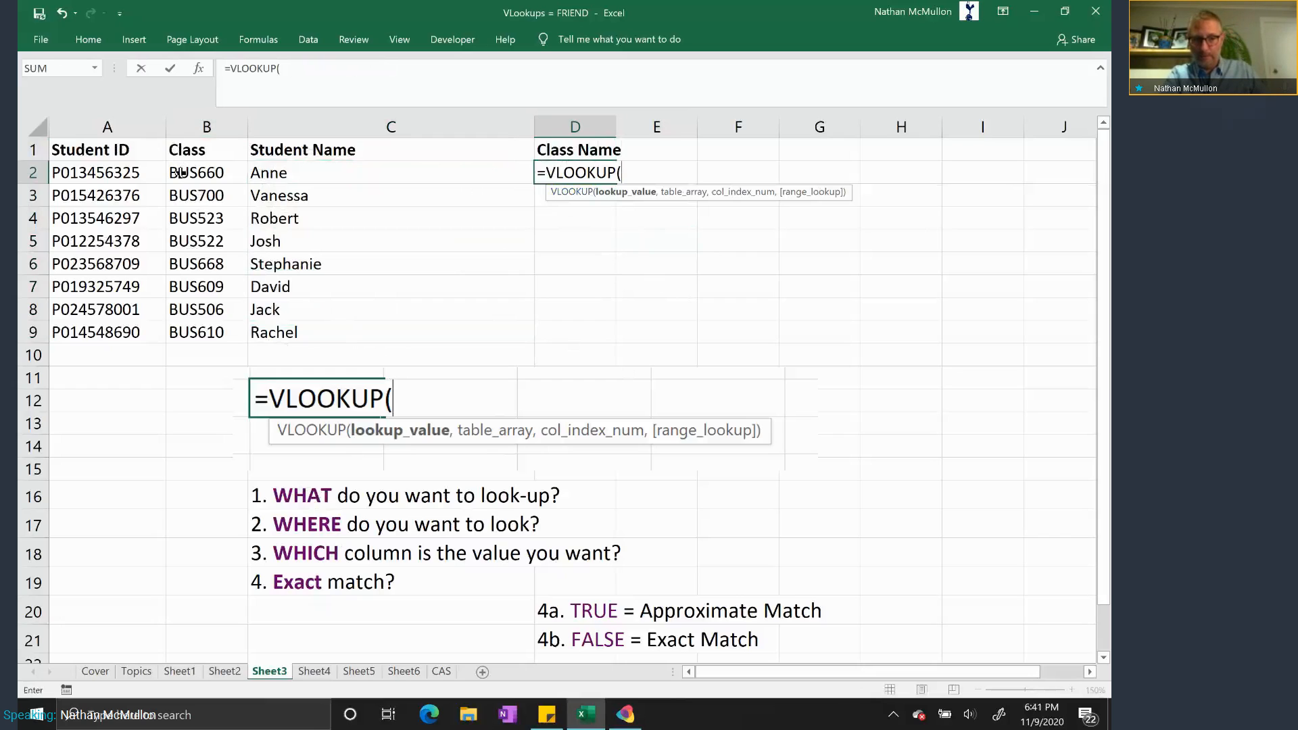
left_click(181, 173)
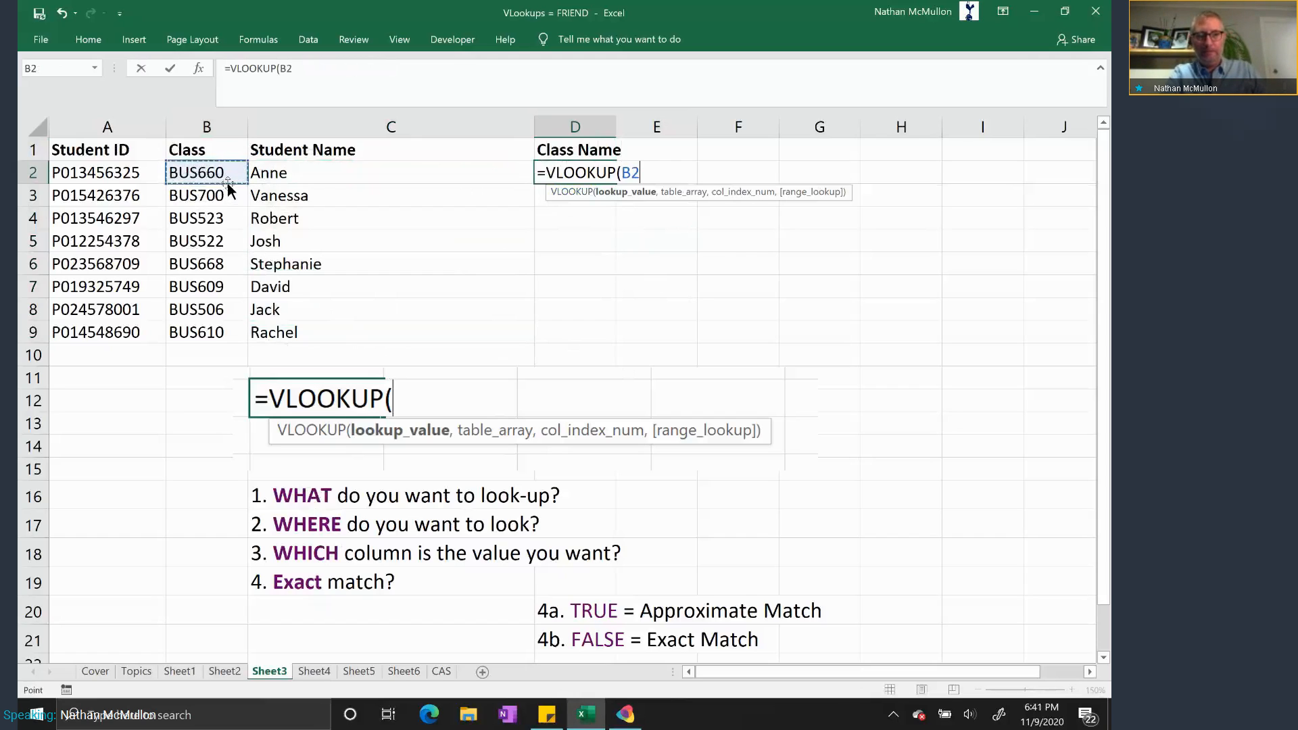
type(",")
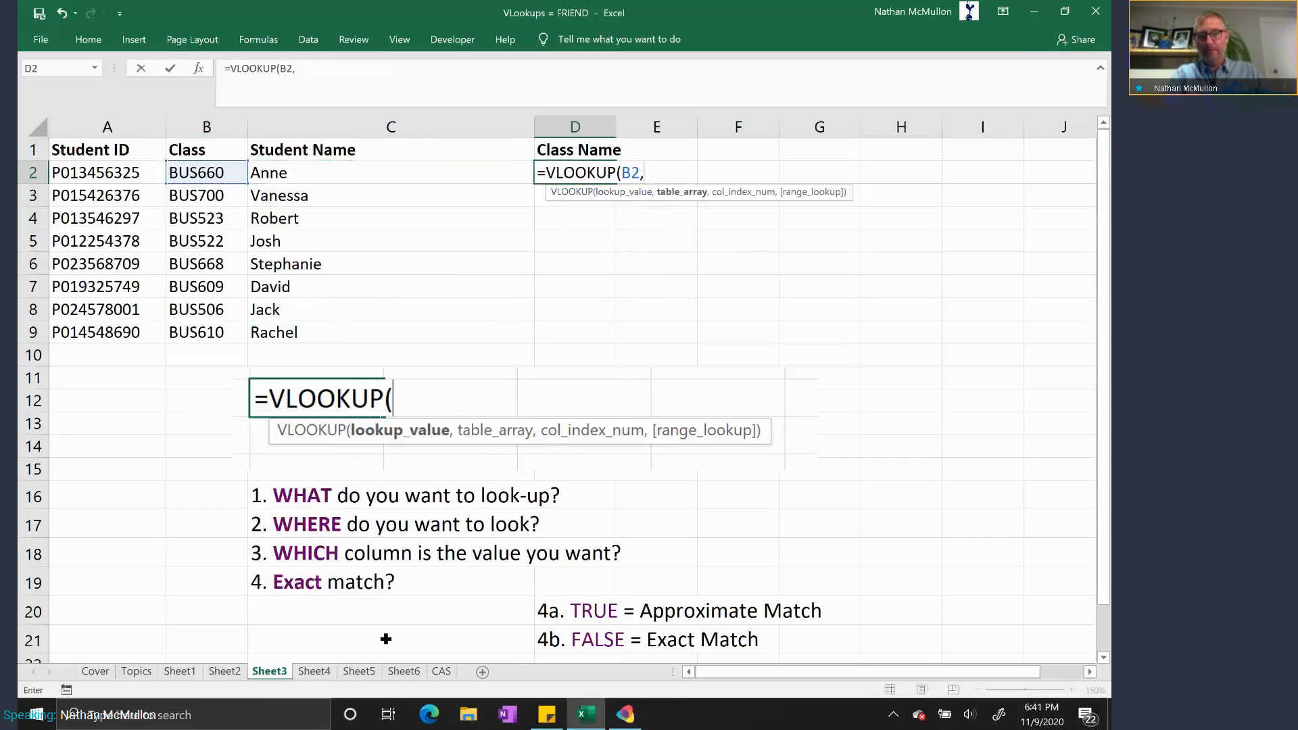
- Complete the D2 formula with Sheet5 columns A:B as the table array, column index 2 and FALSE for an exact match
left_click(356, 672)
left_click_drag(108, 128, 305, 155)
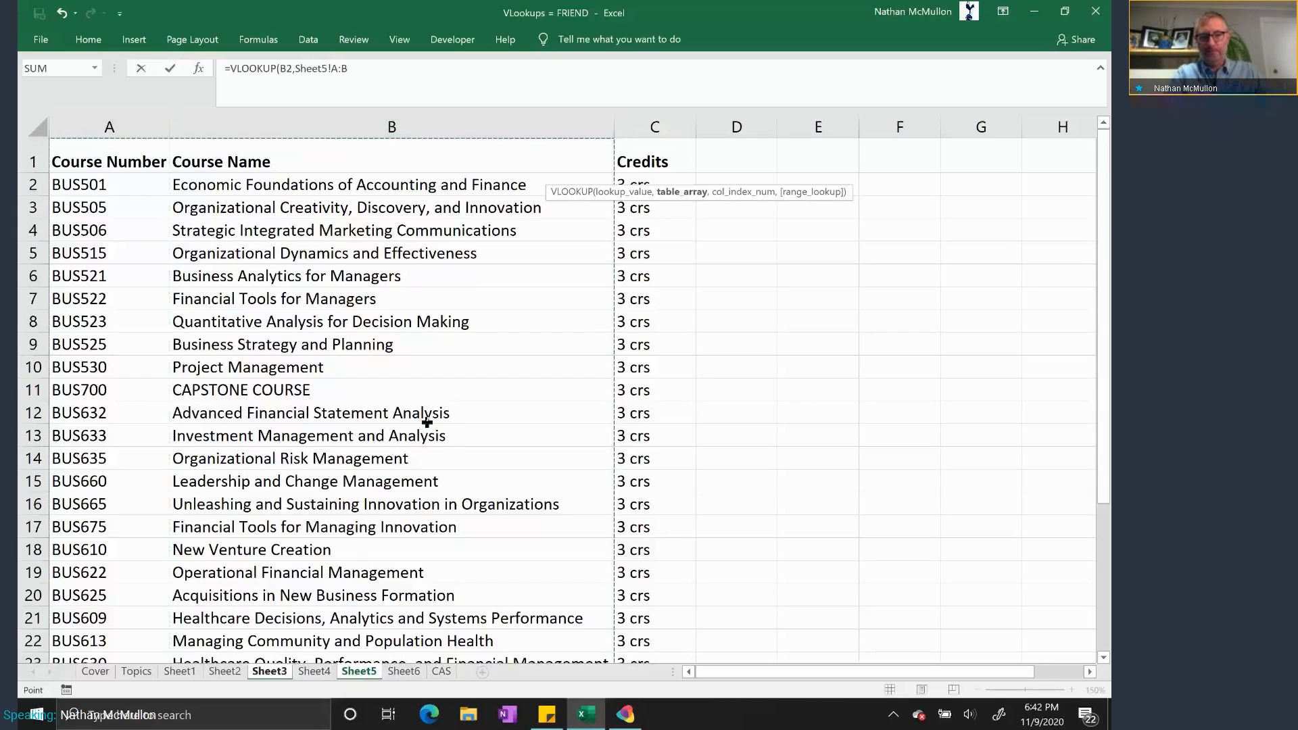
type(",")
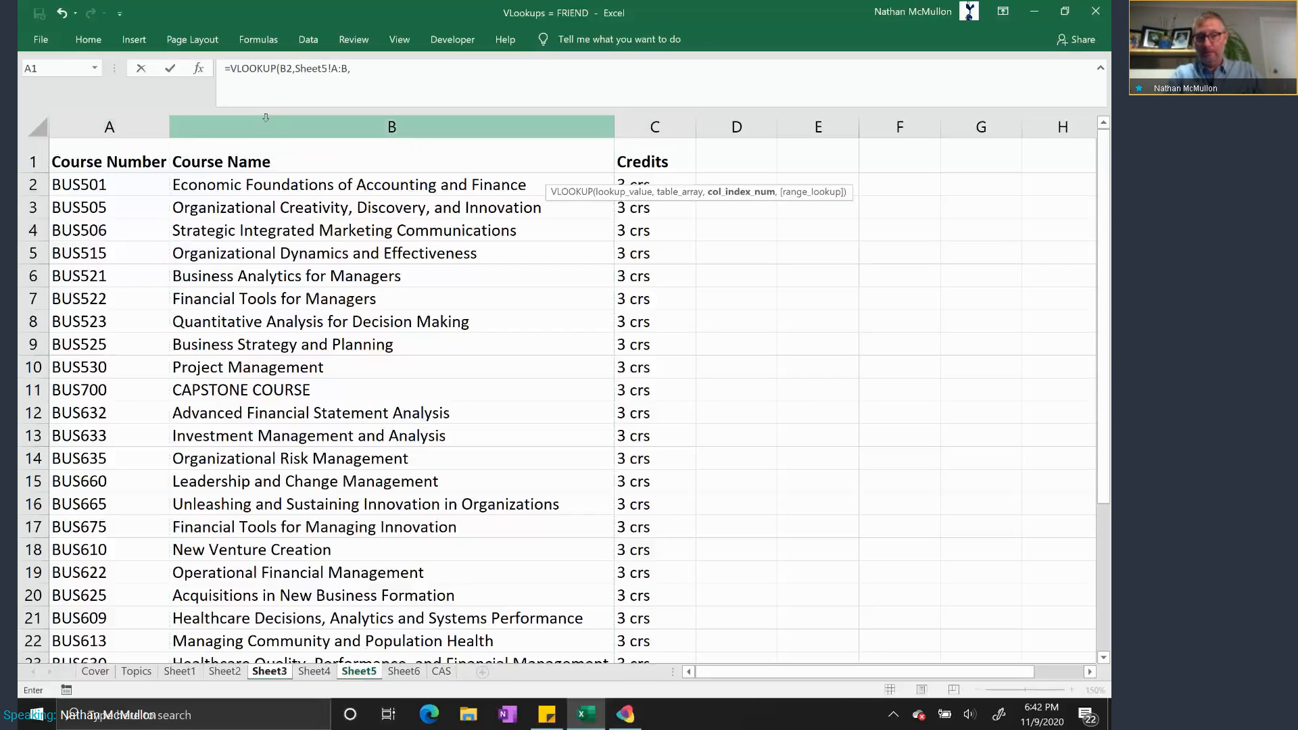
type("2")
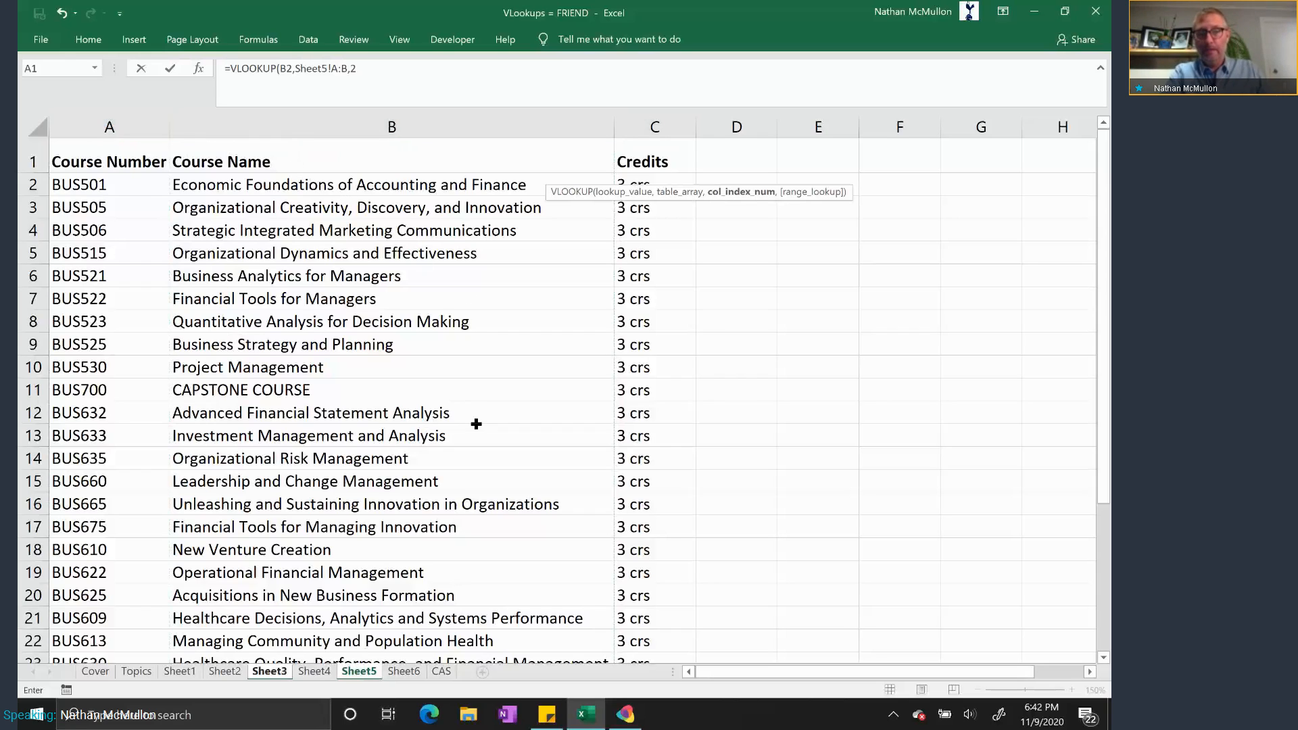
type(",")
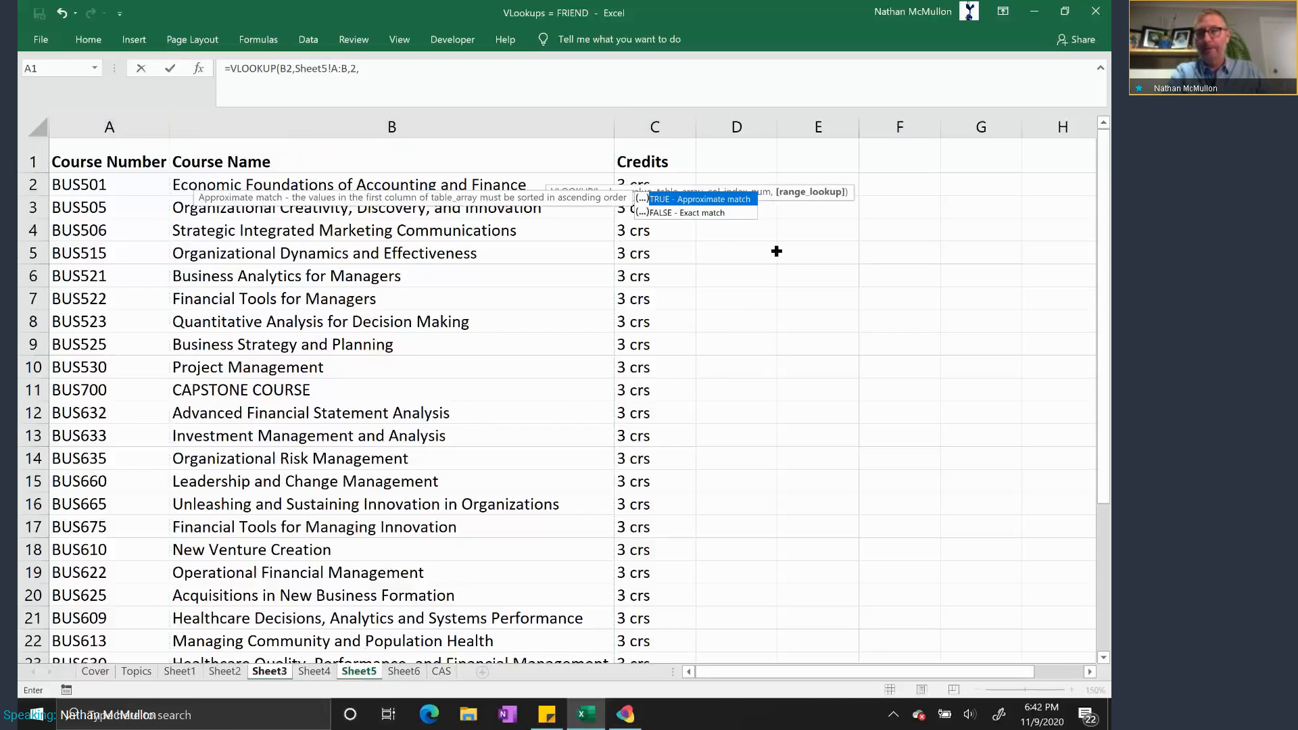
double_click(666, 215)
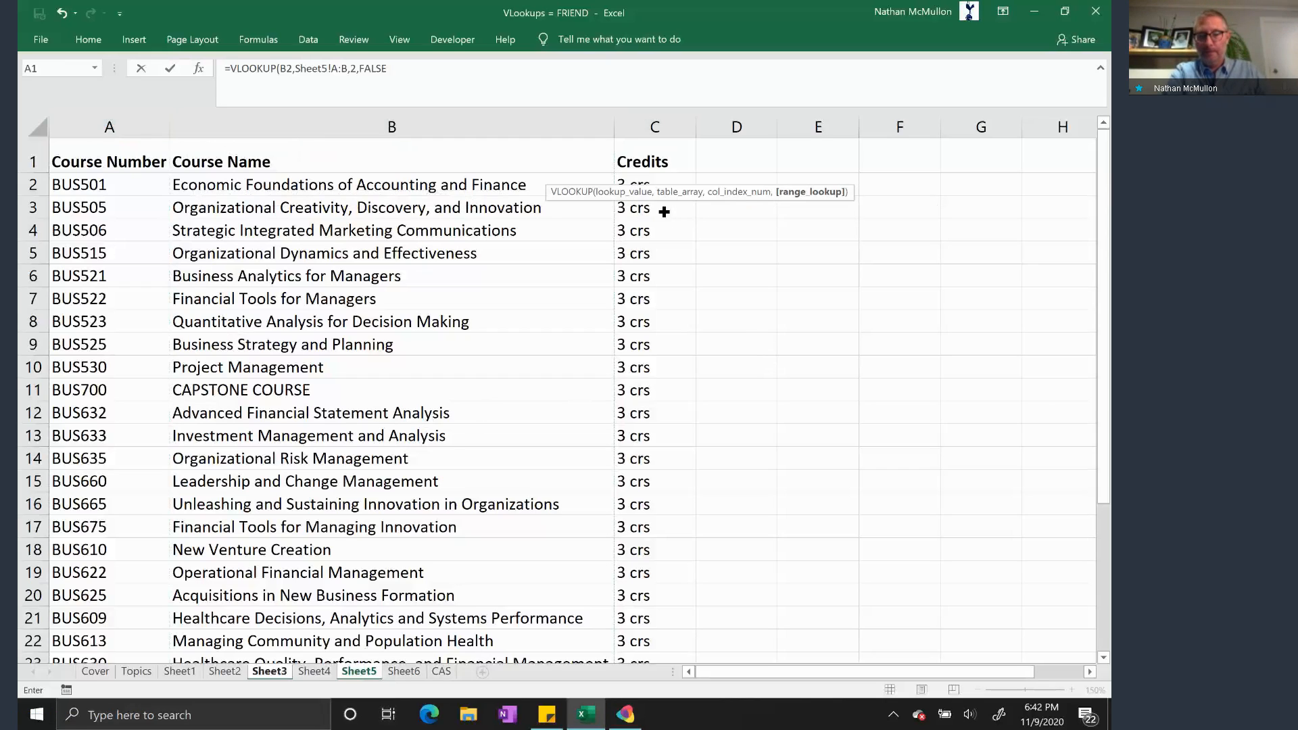
type(")")
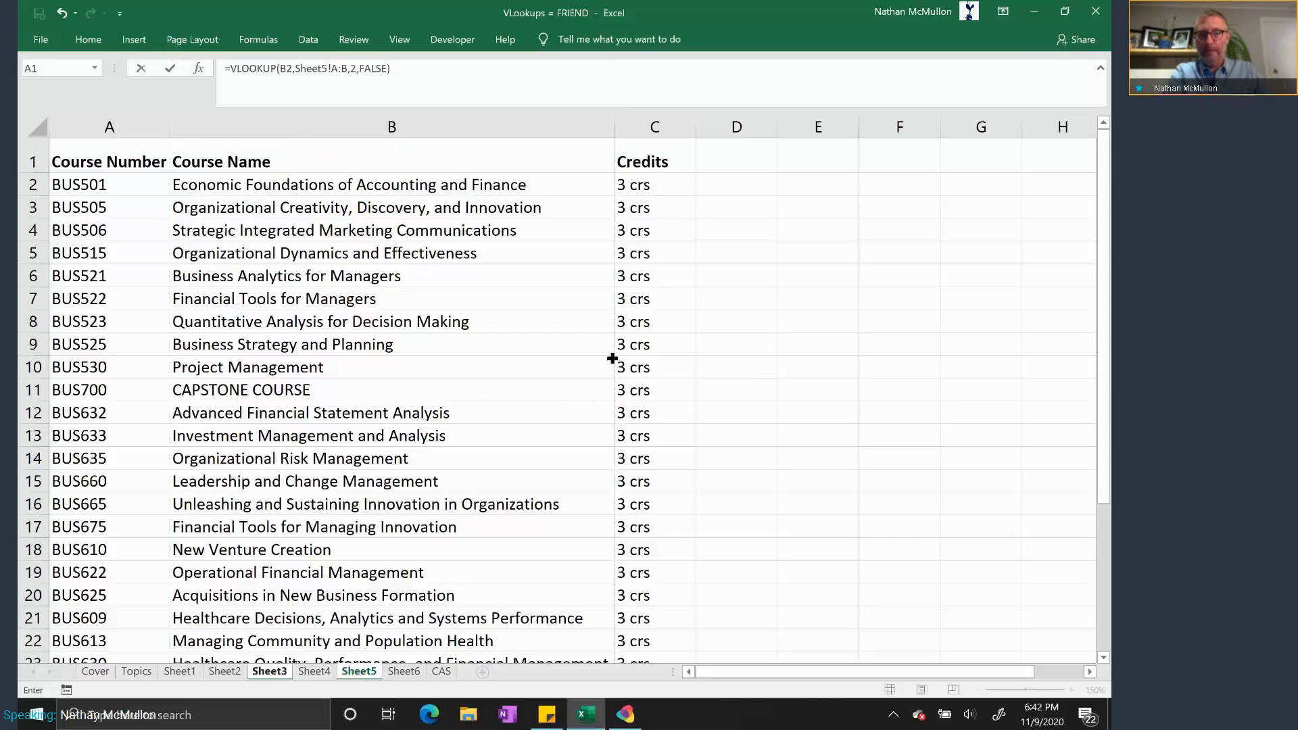
key("Return")
- Auto-fill the VLOOKUP formula from D2 down the Class Name column to D9 and deselect the range
left_click(587, 170)
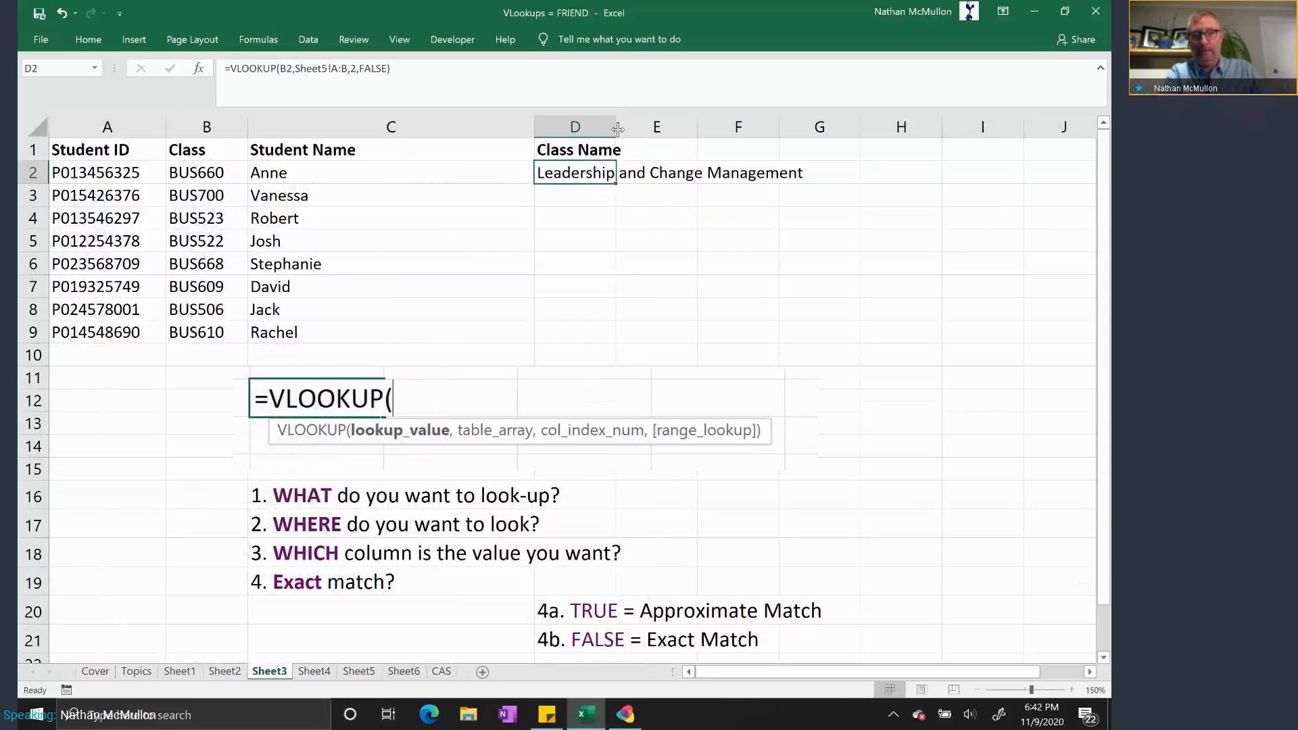
left_click_drag(617, 128, 618, 188)
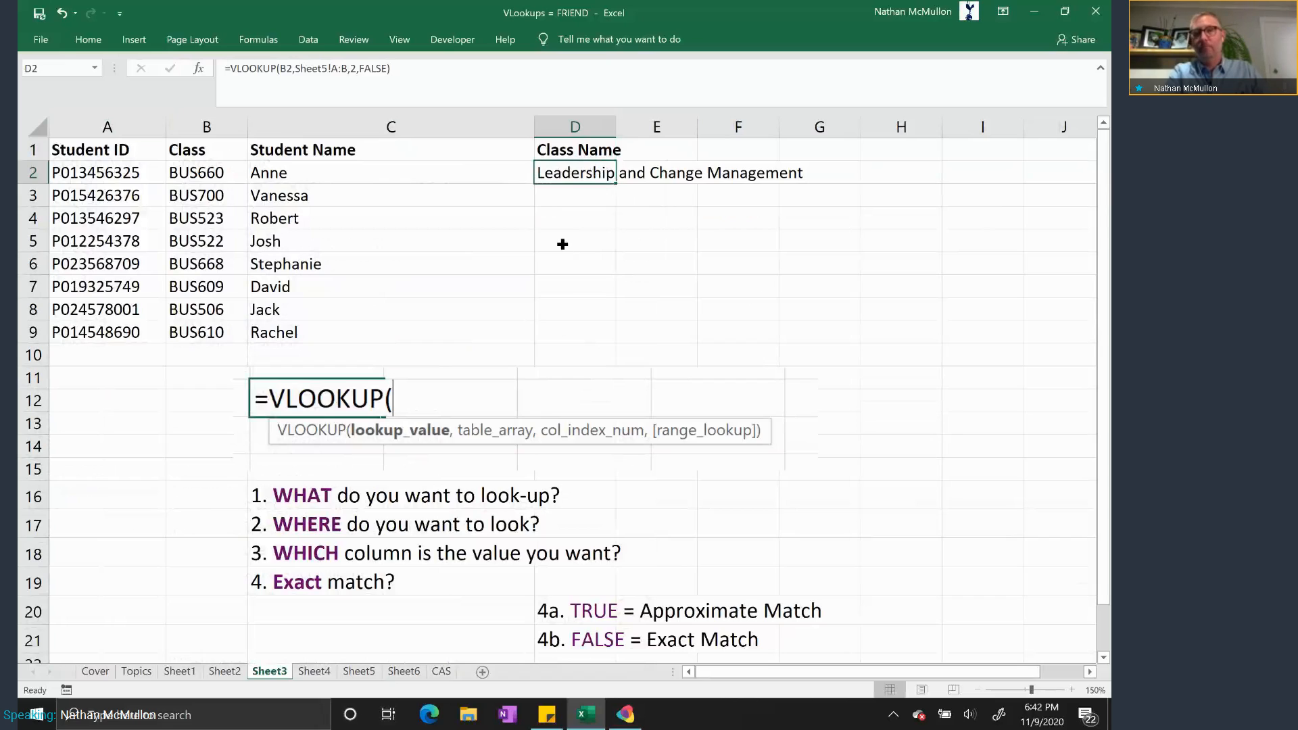
double_click(615, 183)
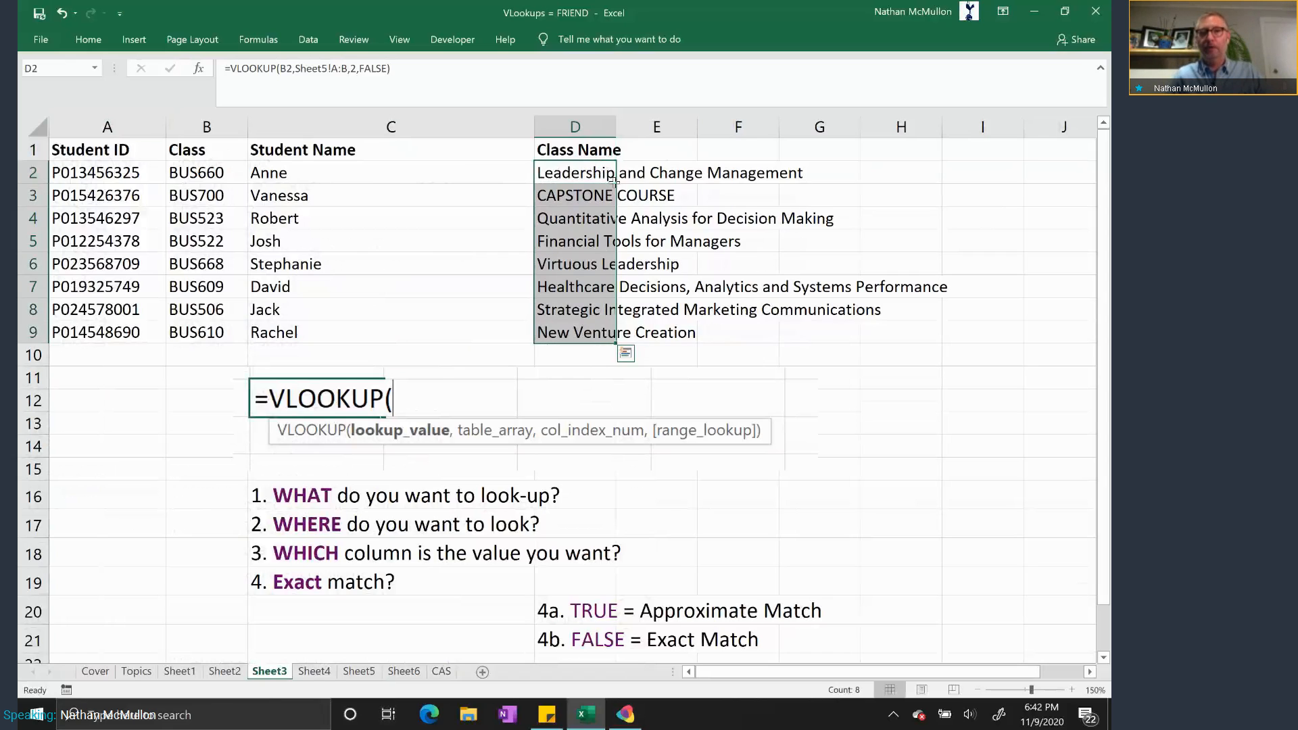
left_click(570, 374)
left_click(598, 305)
left_click(865, 354)
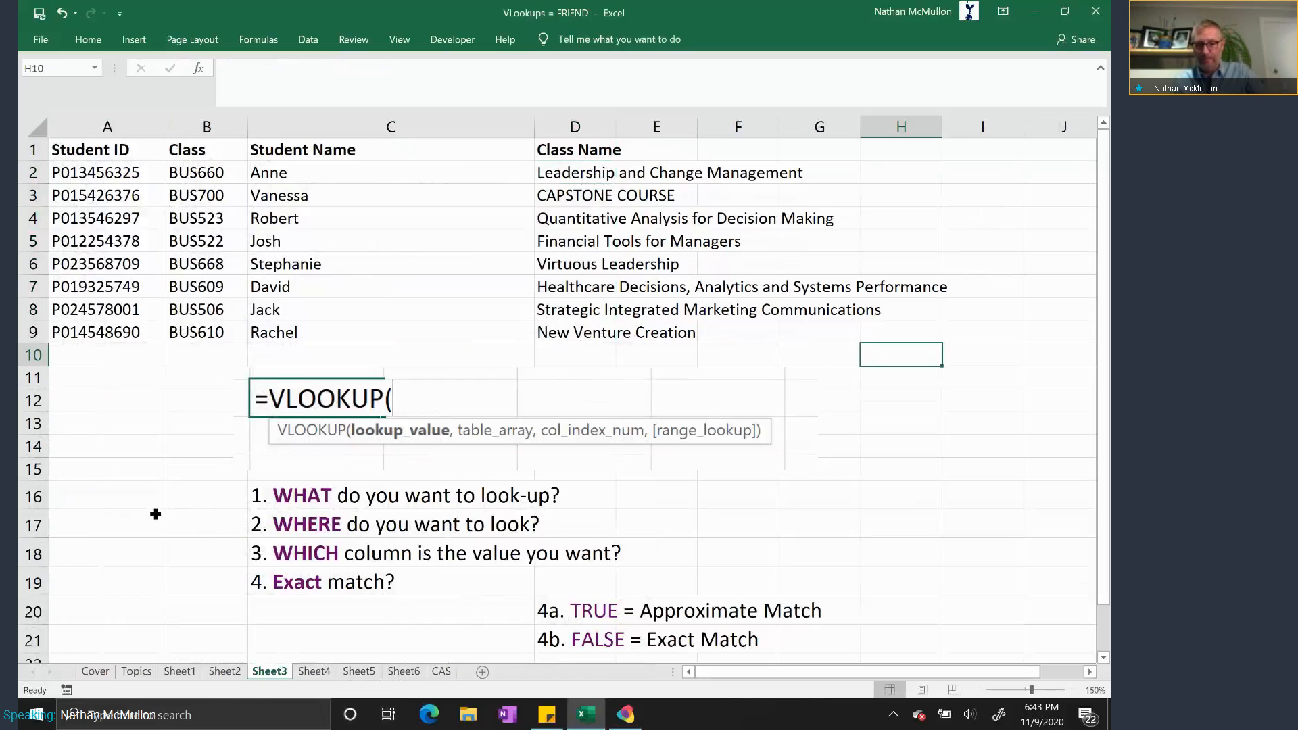
- Show the CAS sheet with the Center for Academic Success contact information
left_click(441, 671)
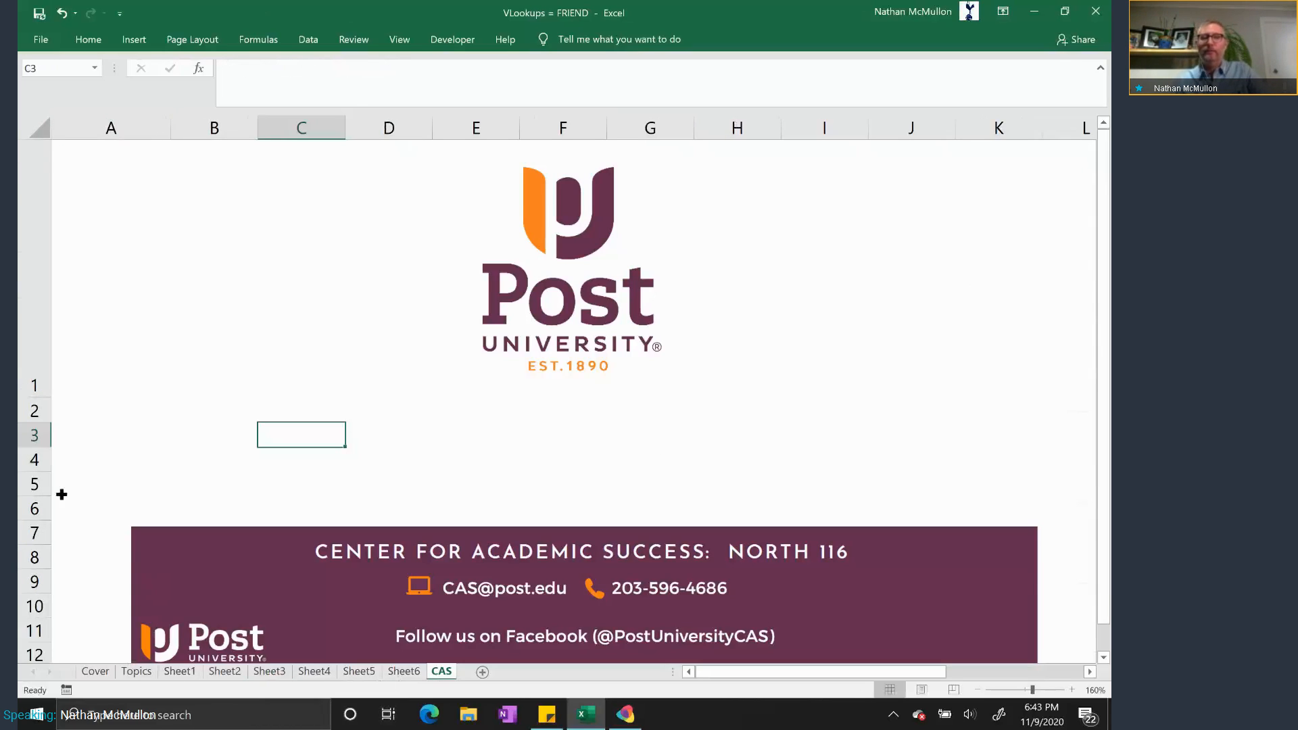
left_click(83, 580)
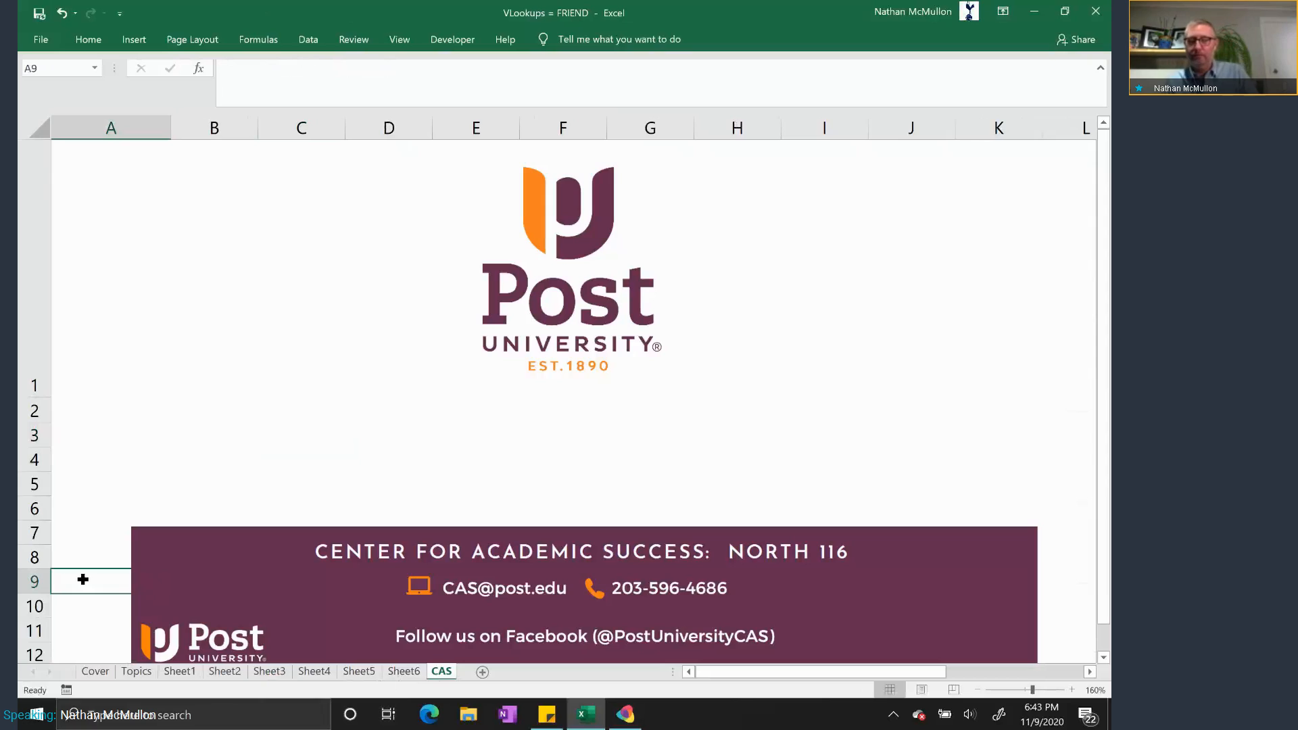